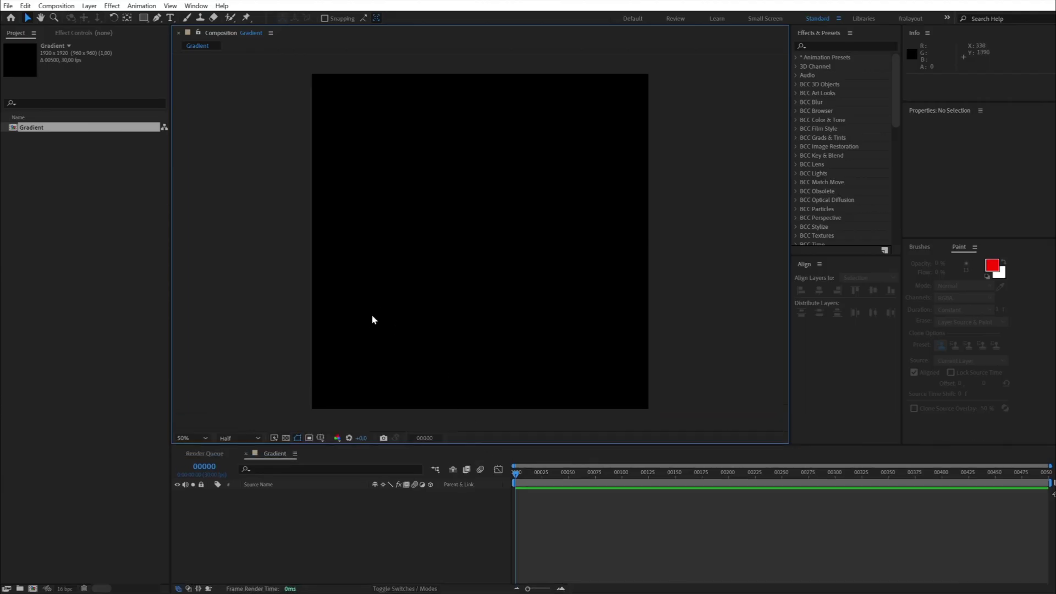
- Add a white 1920 × 1920 px solid layer to the Gradient composition
{"action": "right_click", "coordinate": [374, 304]}
{"action": "mouse_move", "coordinate": [403, 312]}
{"action": "left_click", "coordinate": [528, 339]}
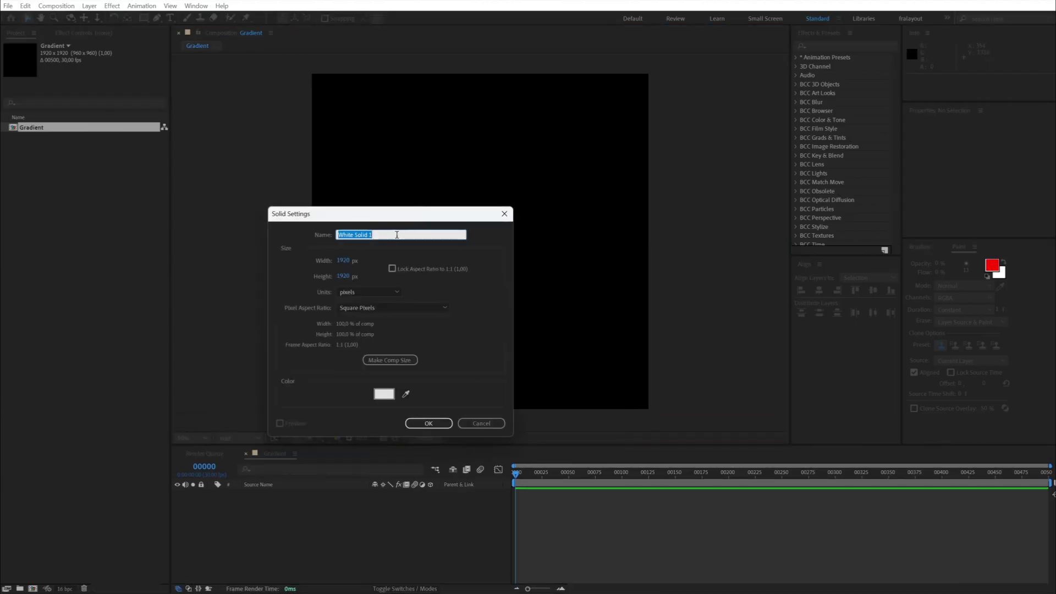
{"action": "left_click", "coordinate": [426, 423]}
- Find the Circle effect and apply it to the white solid layer
{"action": "left_click", "coordinate": [819, 46]}
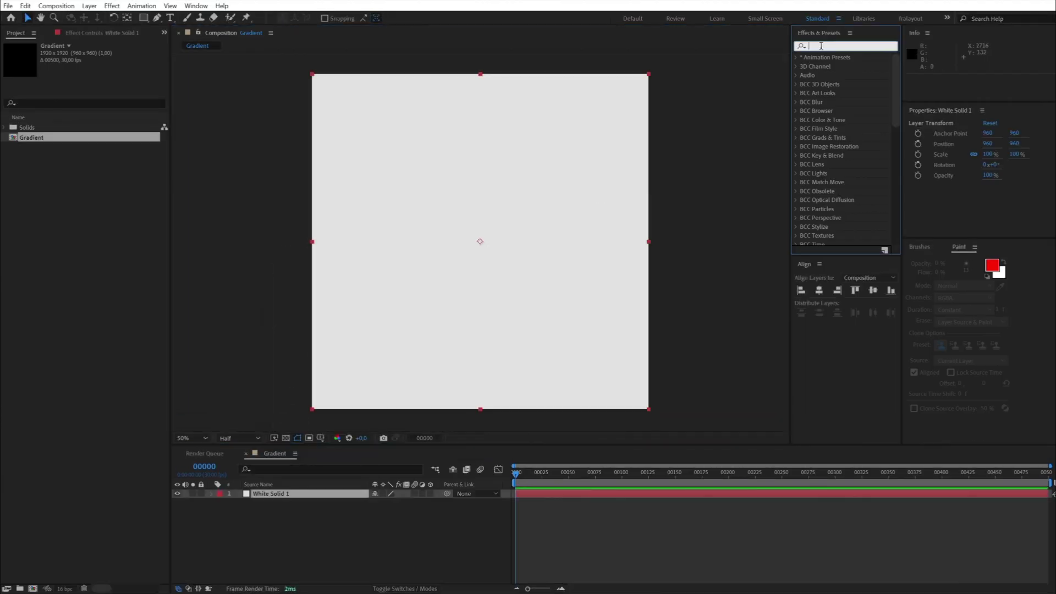
{"action": "type", "text": "circle"}
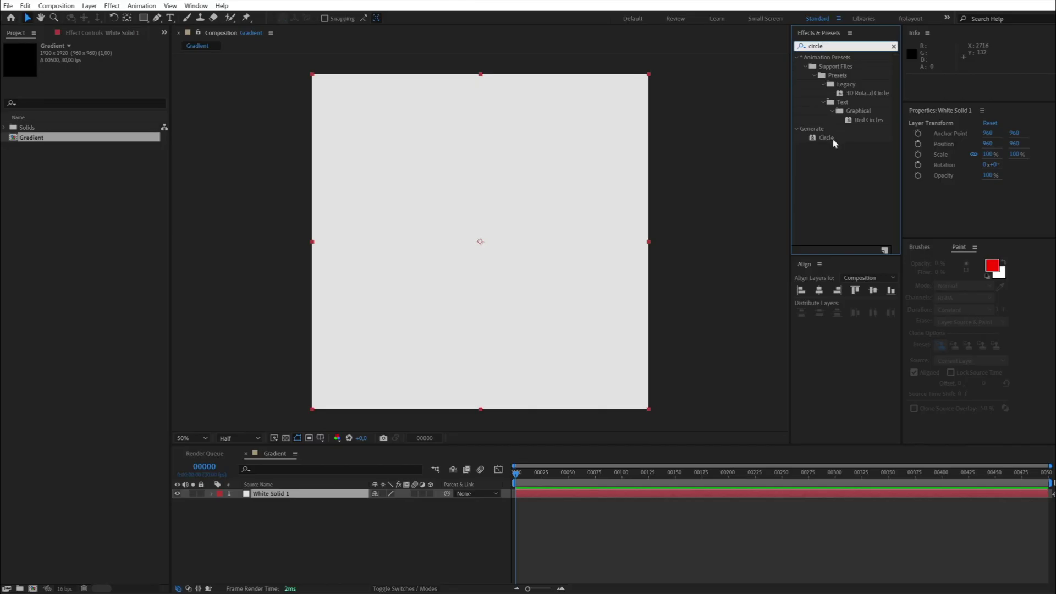
{"action": "left_click_drag", "start_coordinate": [834, 143], "coordinate": [483, 241]}
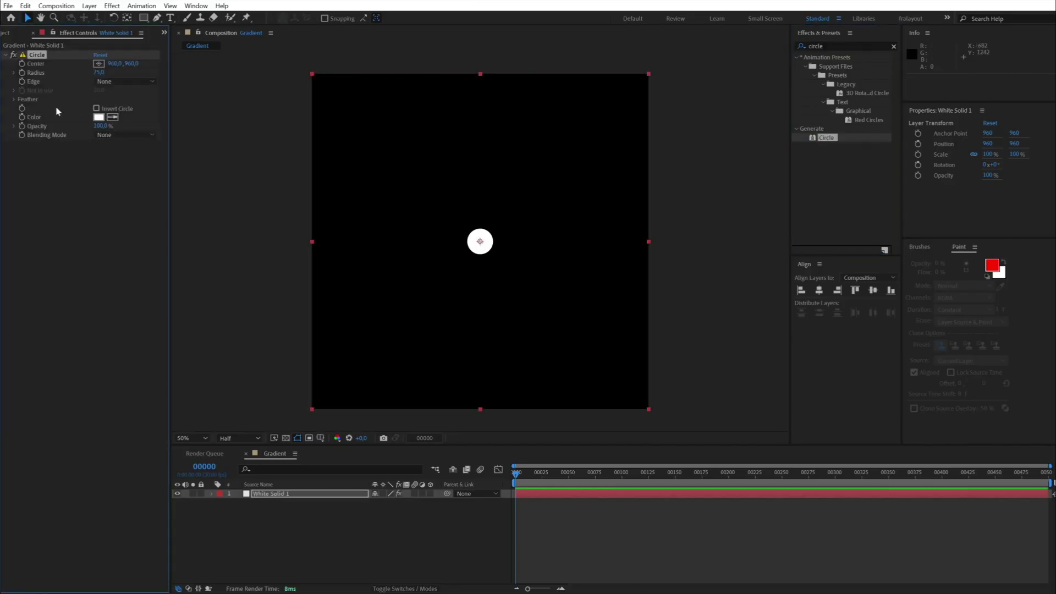
- Enlarge the circle's Radius to about 349 and set its Edge option to Edge Radius
{"action": "left_click_drag", "start_coordinate": [96, 76], "coordinate": [115, 89]}
{"action": "left_click", "coordinate": [118, 82]}
{"action": "left_click", "coordinate": [130, 105]}
{"action": "left_click", "coordinate": [14, 90]}
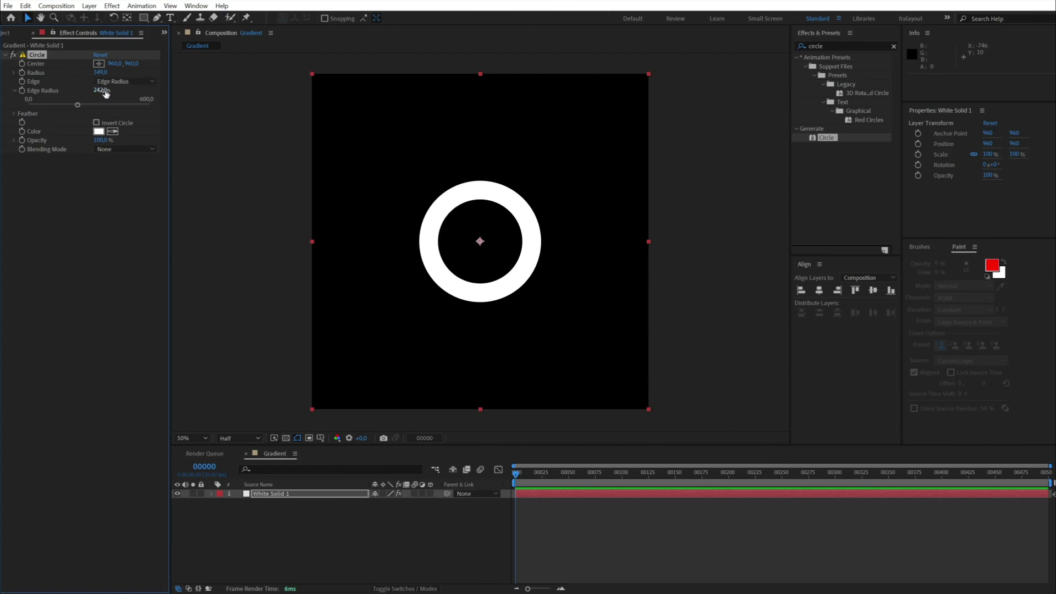
- Set the circle's Edge Radius and Radius to 0 and start keyframing both at frame 0
{"action": "left_click_drag", "start_coordinate": [106, 93], "coordinate": [100, 94]}
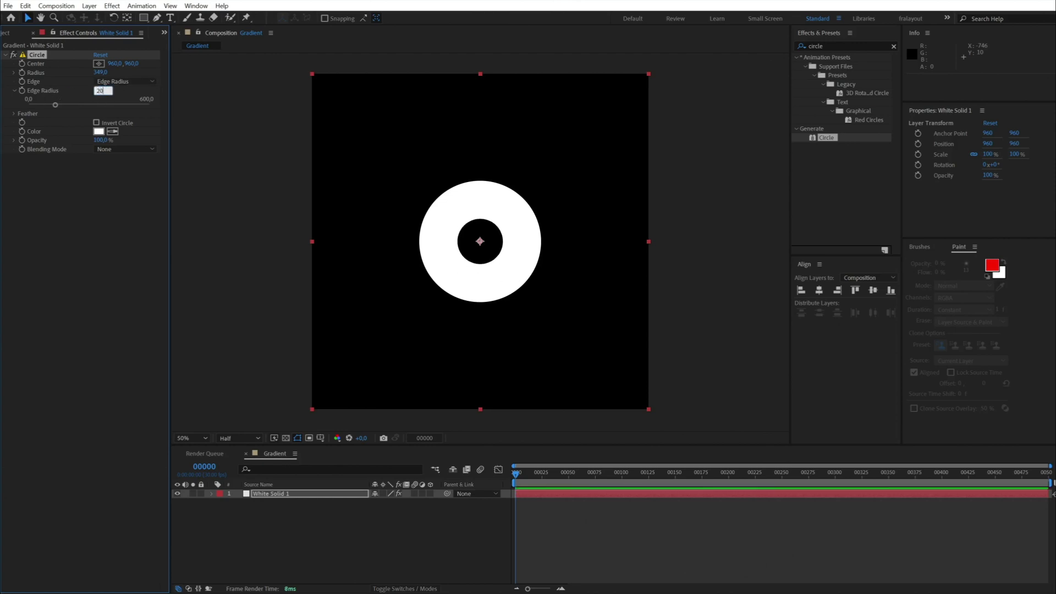
{"action": "key", "text": "Return"}
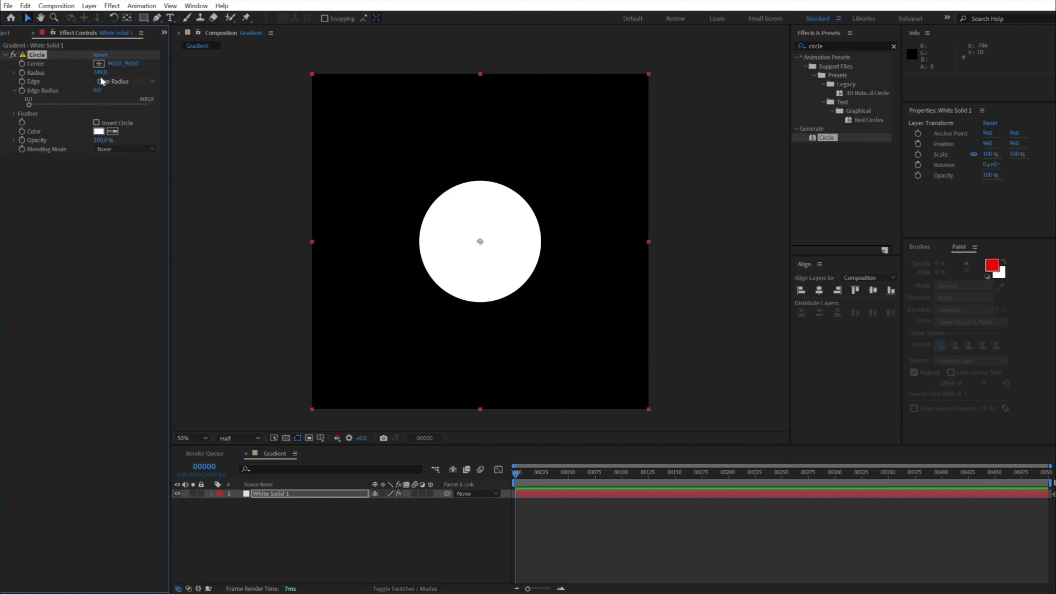
{"action": "type", "text": "0"}
{"action": "key", "text": "Return"}
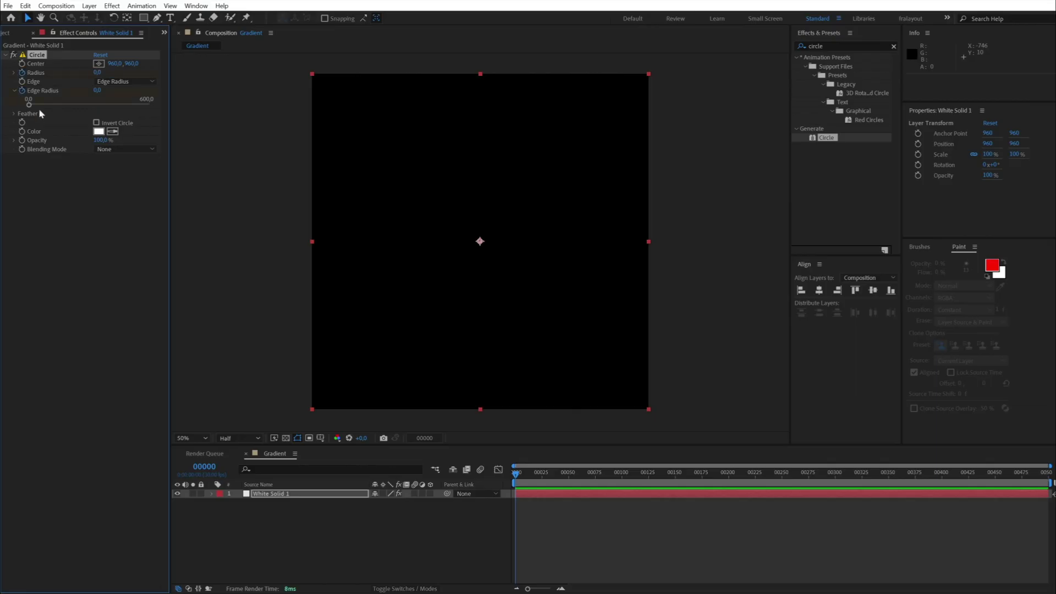
- Keyframe the circle's Radius at about 1483 and Edge Radius at about 1428 at frame 100, and reveal the layer's keyframes
{"action": "left_click_drag", "start_coordinate": [516, 474], "coordinate": [625, 493]}
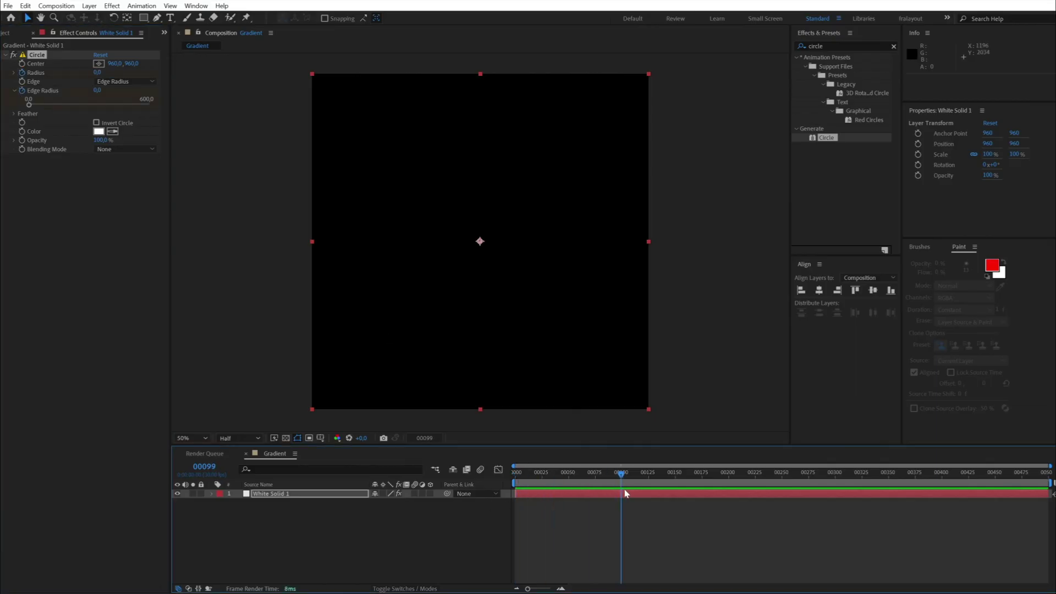
{"action": "left_click_drag", "start_coordinate": [95, 74], "coordinate": [613, 538]}
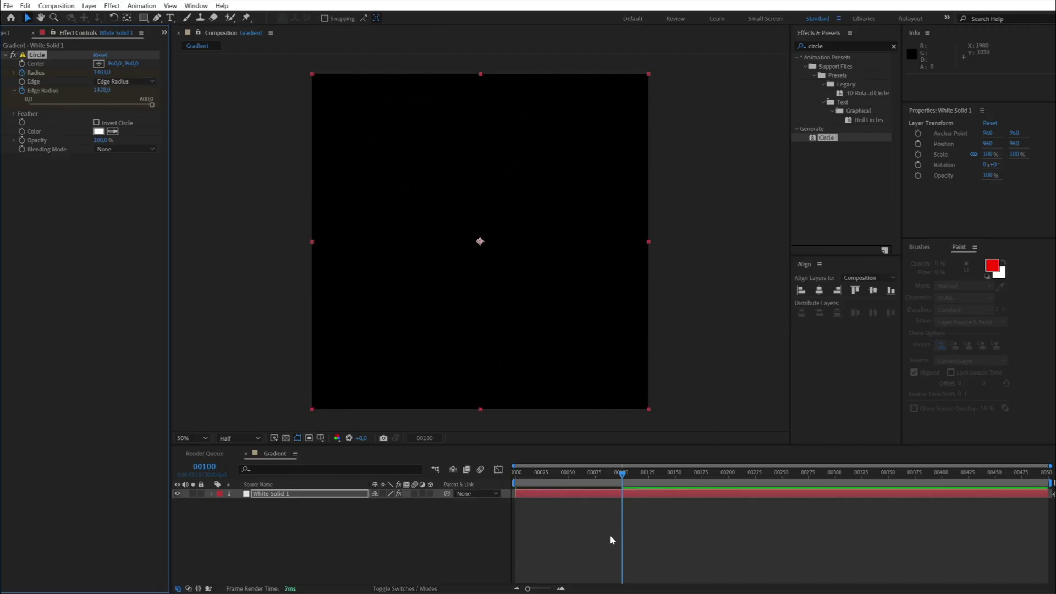
{"action": "left_click", "coordinate": [607, 495]}
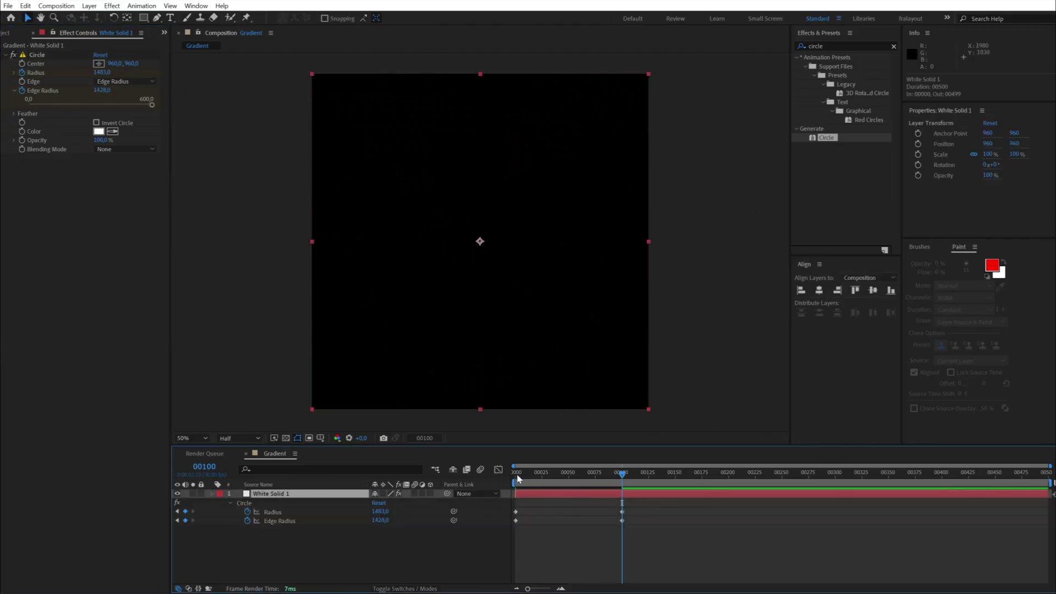
- Delay the ending Edge Radius keyframe to about frame 148 and preview the expanding ring
{"action": "left_click_drag", "start_coordinate": [517, 478], "coordinate": [566, 479]}
{"action": "left_click_drag", "start_coordinate": [622, 521], "coordinate": [673, 521]}
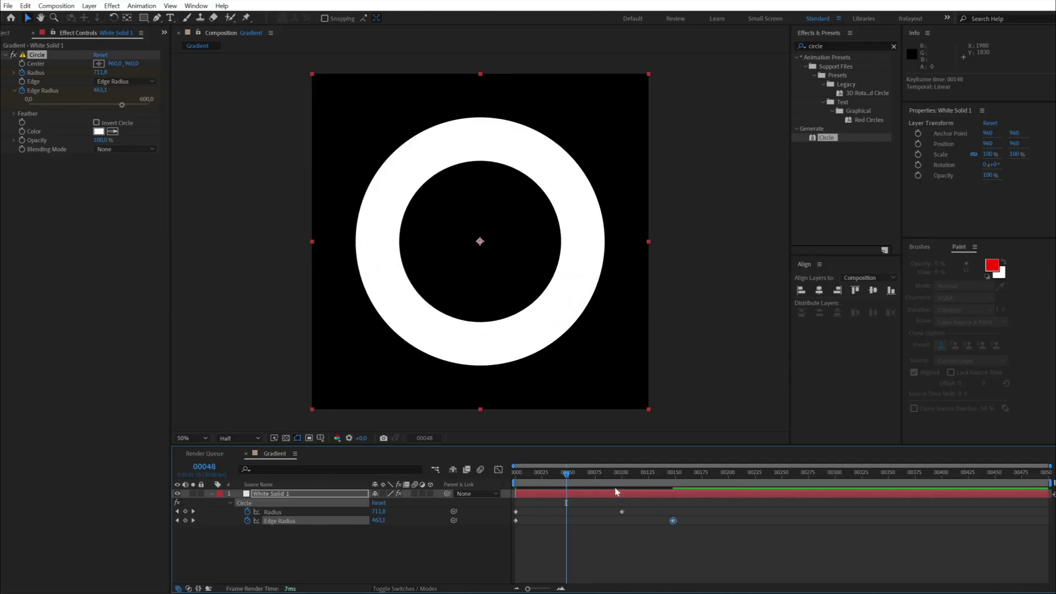
{"action": "key", "text": "space"}
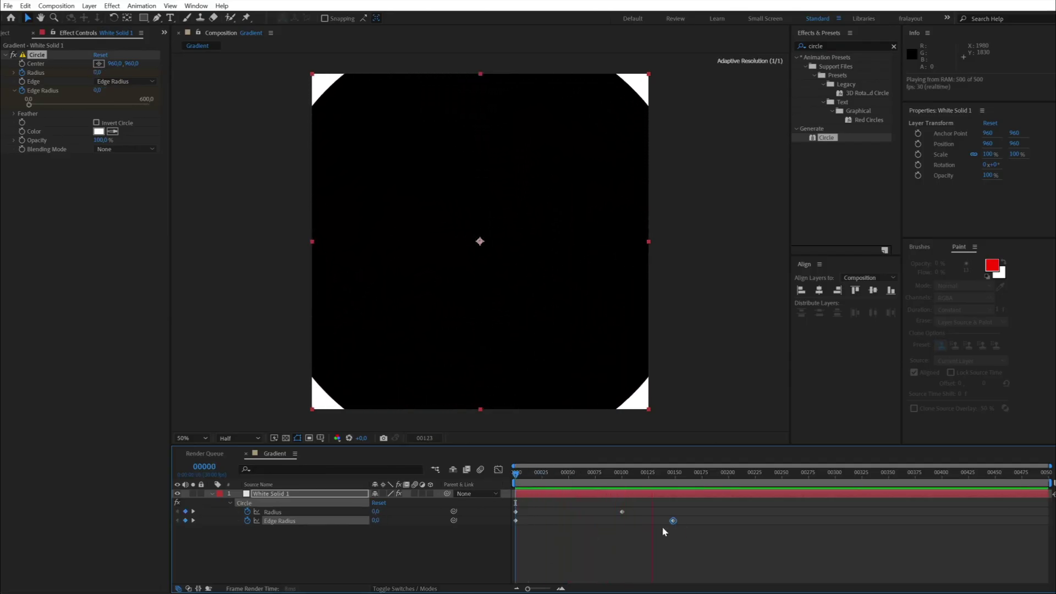
{"action": "key", "text": "space"}
- Shift the ending Radius and Edge Radius keyframes earlier together, to frames 61 and 109, and preview the faster animation
{"action": "left_click", "coordinate": [622, 512], "text": "shift"}
{"action": "left_click_drag", "start_coordinate": [622, 511], "coordinate": [582, 512]}
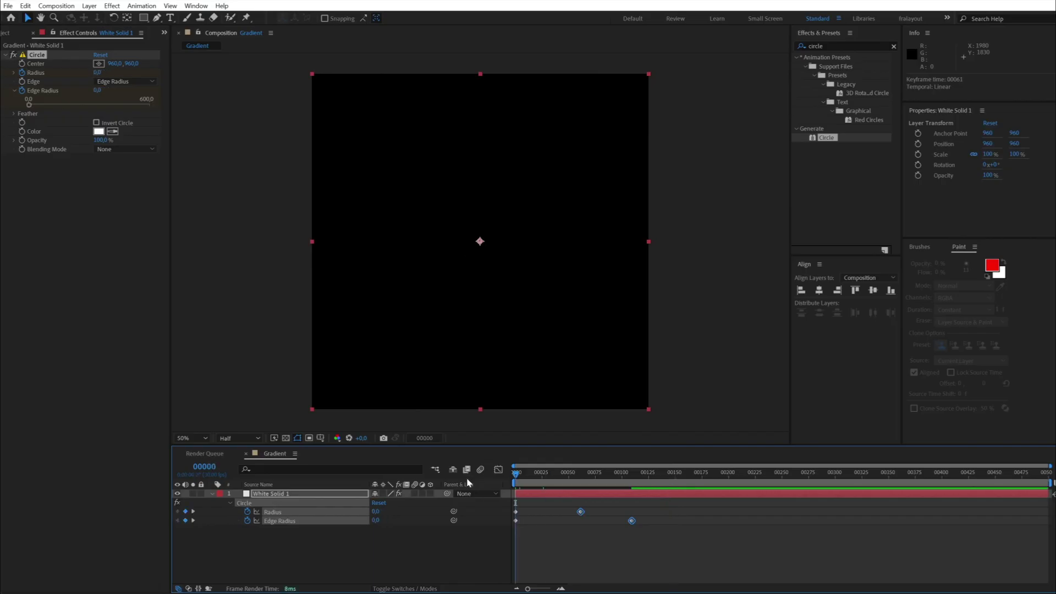
{"action": "key", "text": "space"}
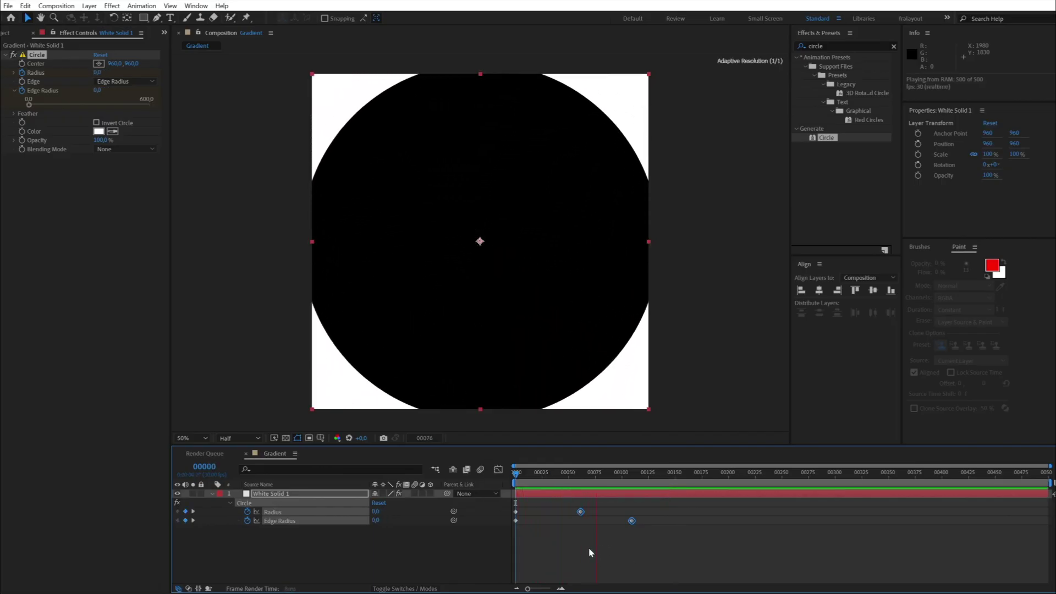
{"action": "left_click", "coordinate": [604, 553]}
- Go to frame 31 and show the transparency grid behind the ring
{"action": "left_click", "coordinate": [286, 438]}
{"action": "left_click", "coordinate": [286, 438]}
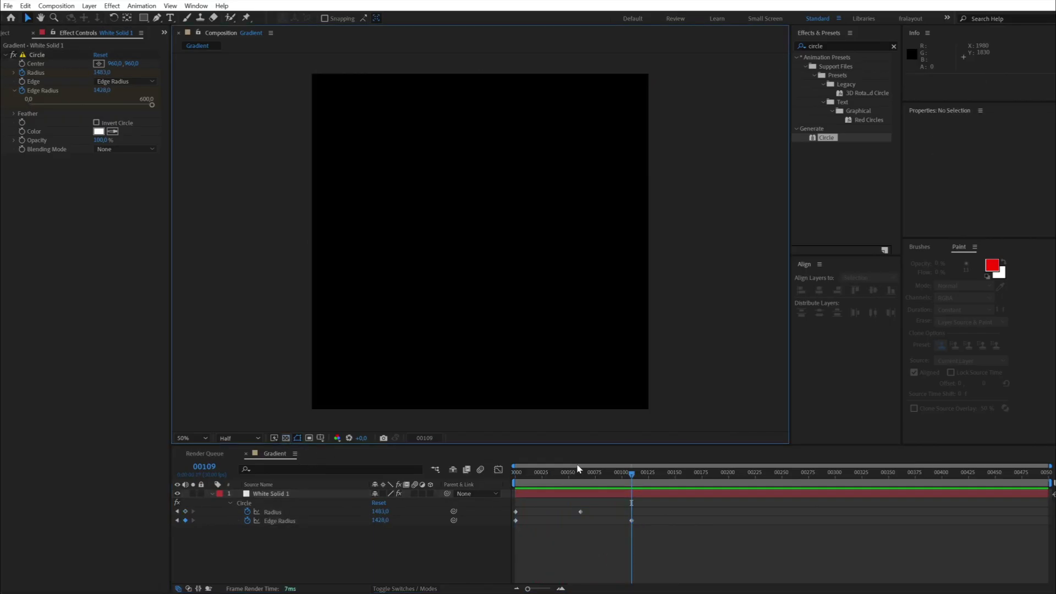
{"action": "left_click_drag", "start_coordinate": [579, 468], "coordinate": [548, 469]}
{"action": "left_click", "coordinate": [285, 438]}
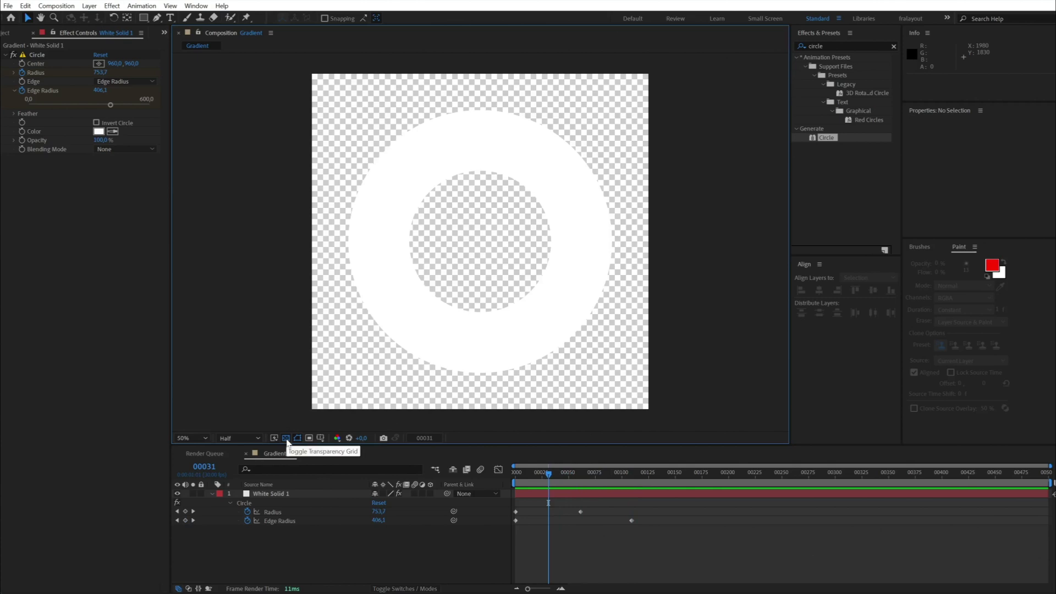
- Apply the Solid Composite effect to the white solid layer and make its color black
{"action": "double_click", "coordinate": [841, 47]}
{"action": "type", "text": "soli"}
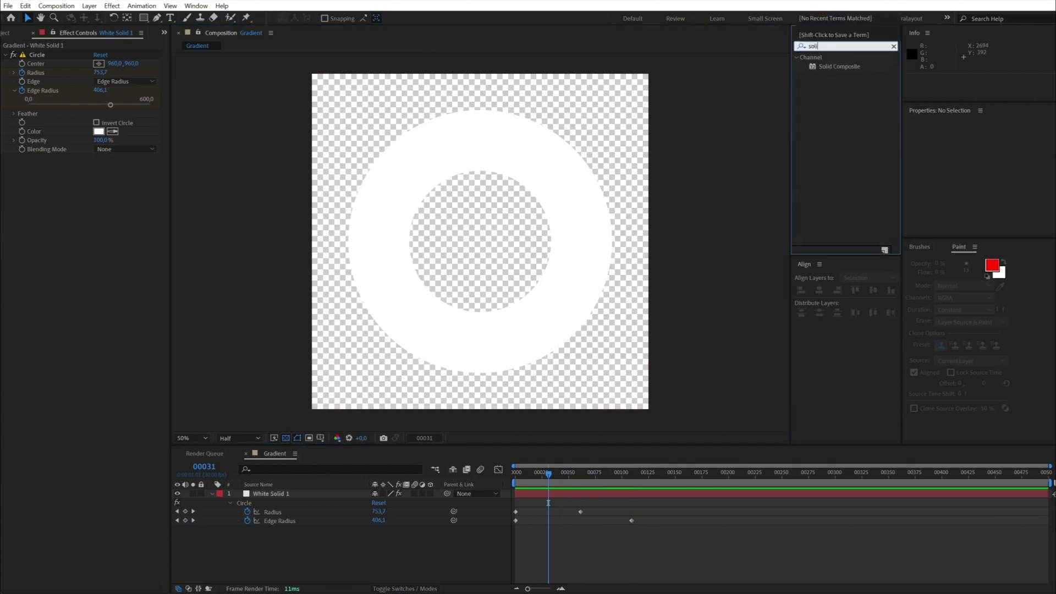
{"action": "type", "text": "d"}
{"action": "left_click_drag", "start_coordinate": [839, 66], "coordinate": [132, 165]}
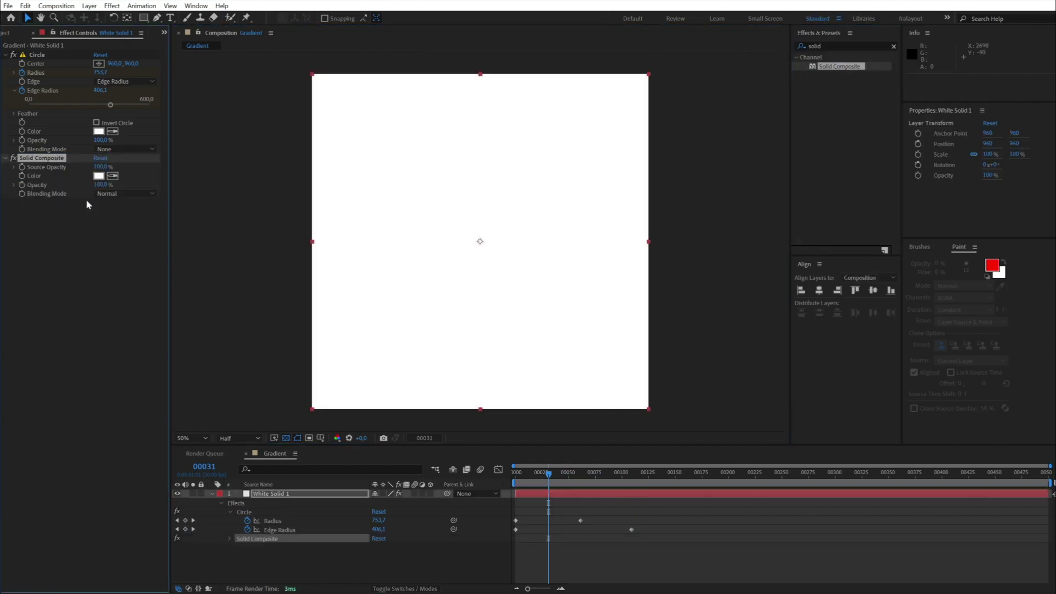
{"action": "left_click", "coordinate": [99, 176]}
{"action": "left_click", "coordinate": [165, 498]}
{"action": "left_click", "coordinate": [374, 369]}
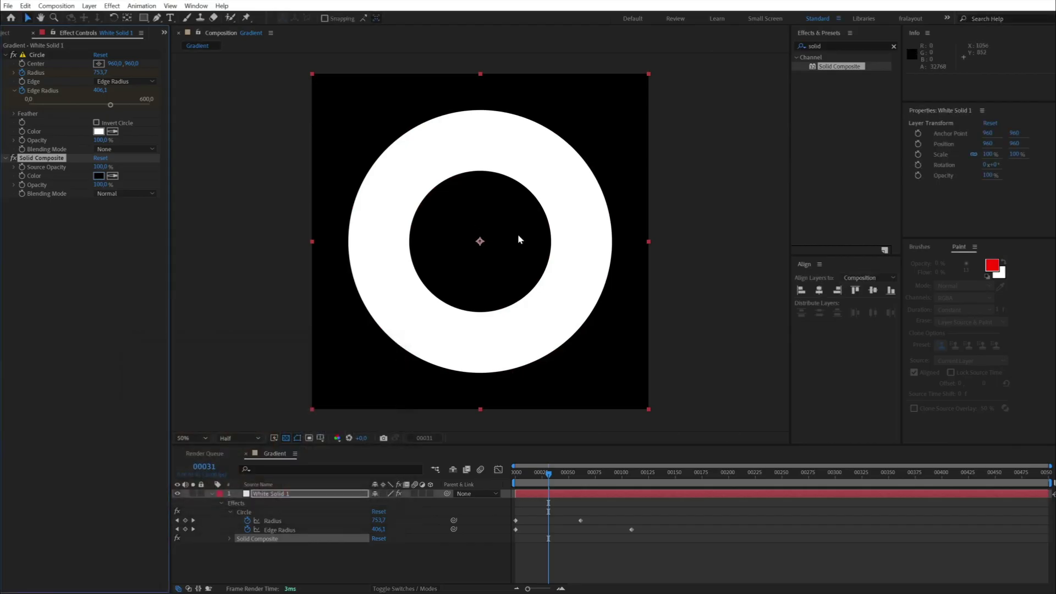
- Soften the circle with a Feather Outer Edge of about 99 and a Feather Inner Edge of about 164
{"action": "left_click", "coordinate": [214, 498]}
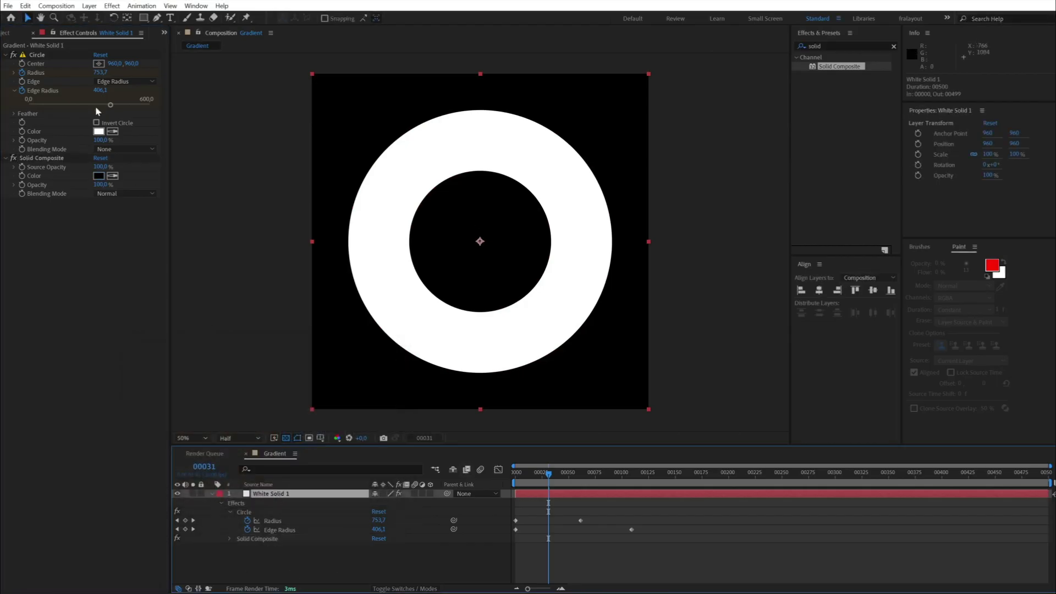
{"action": "left_click", "coordinate": [13, 113]}
{"action": "left_click_drag", "start_coordinate": [98, 122], "coordinate": [187, 131]}
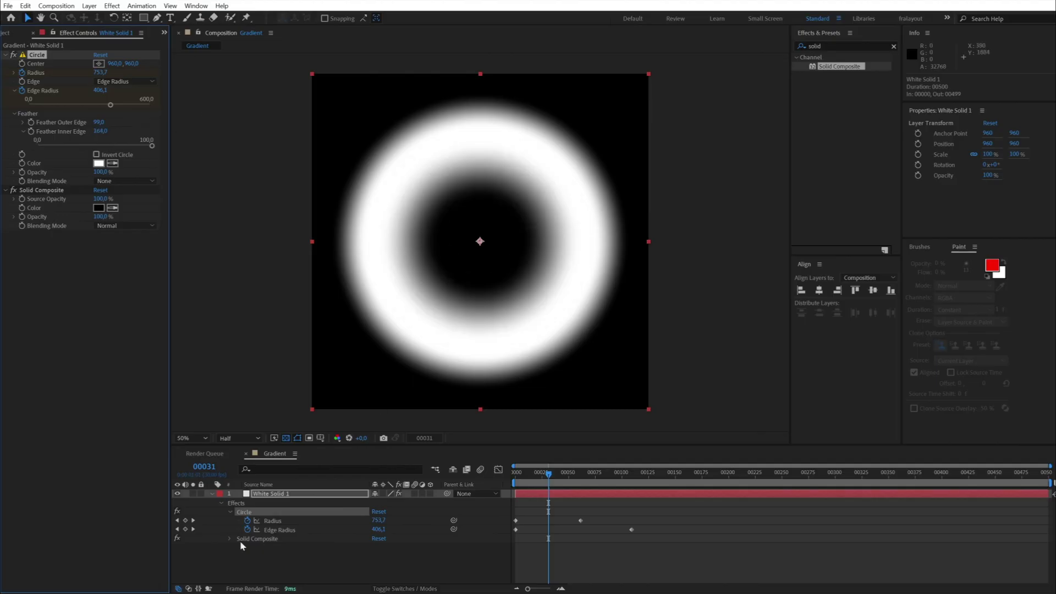
{"action": "left_click", "coordinate": [212, 493]}
- Apply the Curves effect below Solid Composite and bend the Red channel curve upward around its middle
{"action": "left_click", "coordinate": [840, 47]}
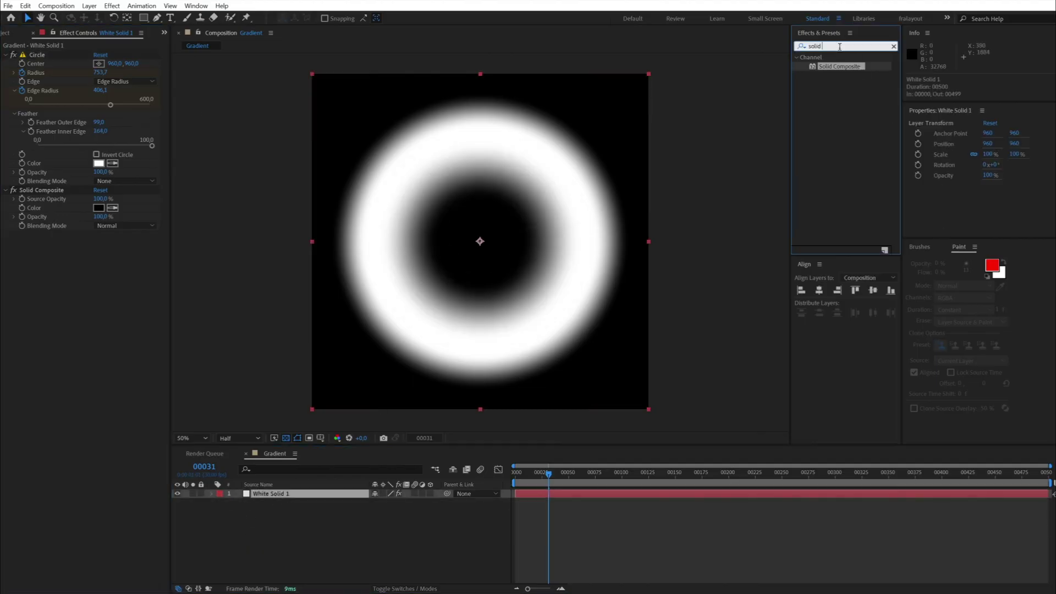
{"action": "type", "text": "curve"}
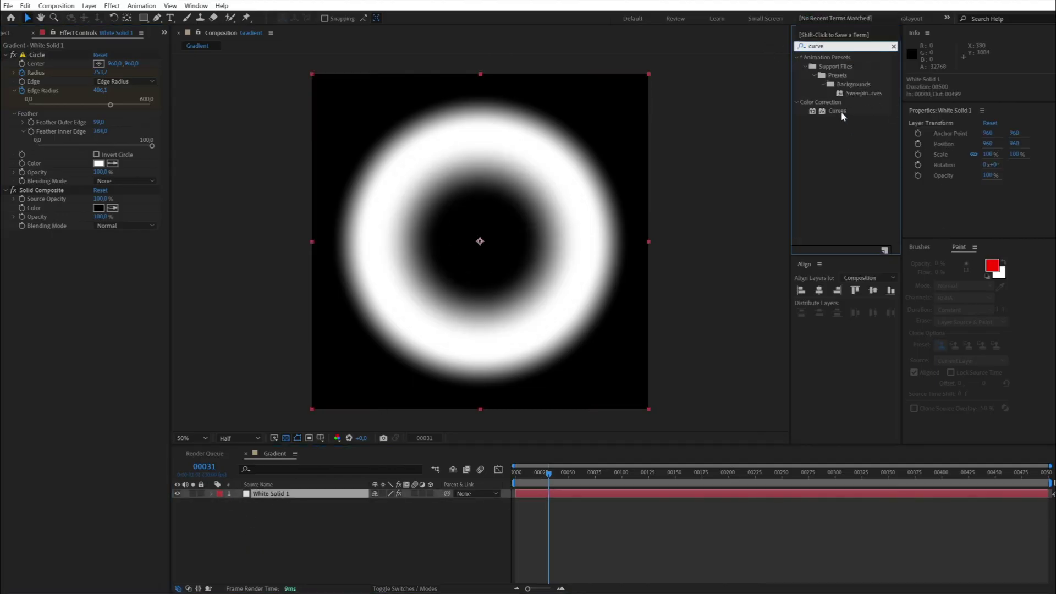
{"action": "left_click_drag", "start_coordinate": [842, 112], "coordinate": [94, 289]}
{"action": "left_click", "coordinate": [121, 243]}
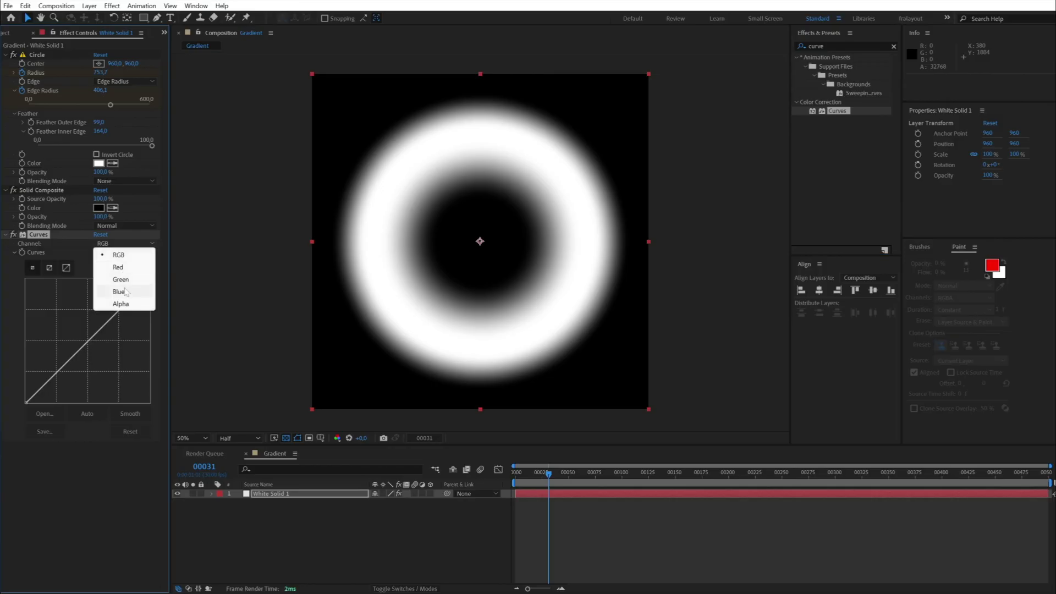
{"action": "left_click", "coordinate": [117, 267]}
{"action": "mouse_move", "coordinate": [84, 344]}
{"action": "left_mouse_down"}
{"action": "mouse_move", "coordinate": [72, 313]}
{"action": "mouse_move", "coordinate": [78, 324]}
{"action": "left_mouse_up"}
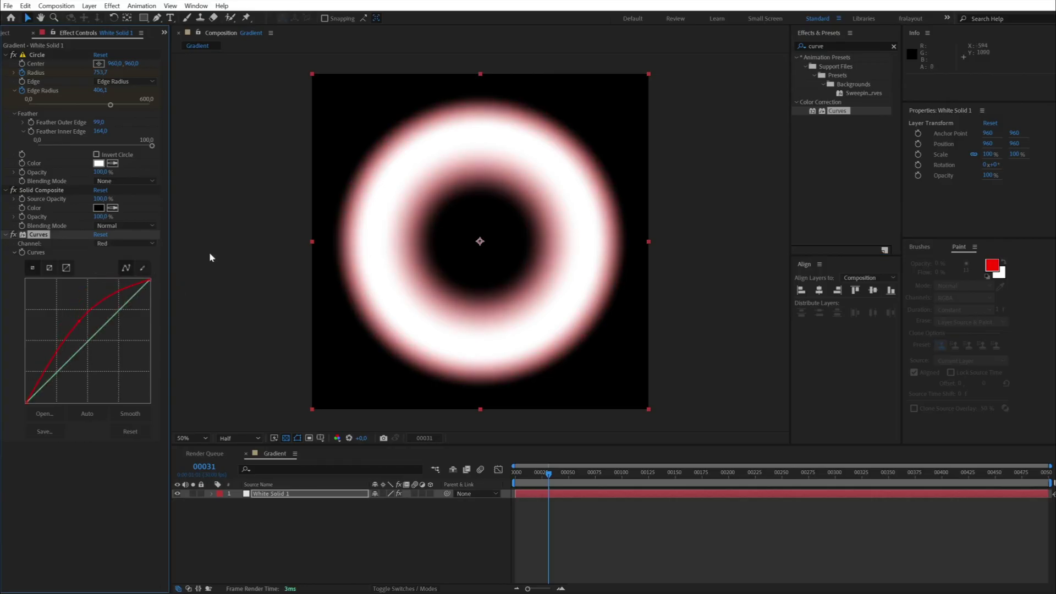
- Play back the composition to examine the feathered, tinted ring animation
{"action": "left_click_drag", "start_coordinate": [559, 487], "coordinate": [412, 550]}
{"action": "left_click", "coordinate": [414, 550]}
{"action": "key", "text": "space"}
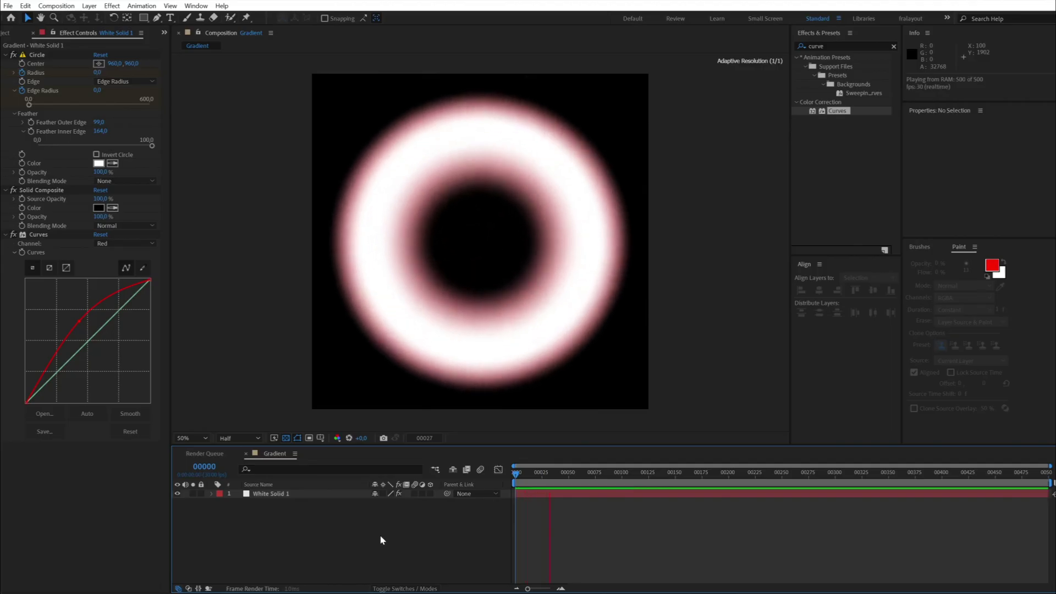
{"action": "key", "text": "space"}
- Keyframe the circle's Opacity to fade in from frame 0 to 100% at about frame 9, and preview it
{"action": "left_click_drag", "start_coordinate": [516, 478], "coordinate": [380, 468]}
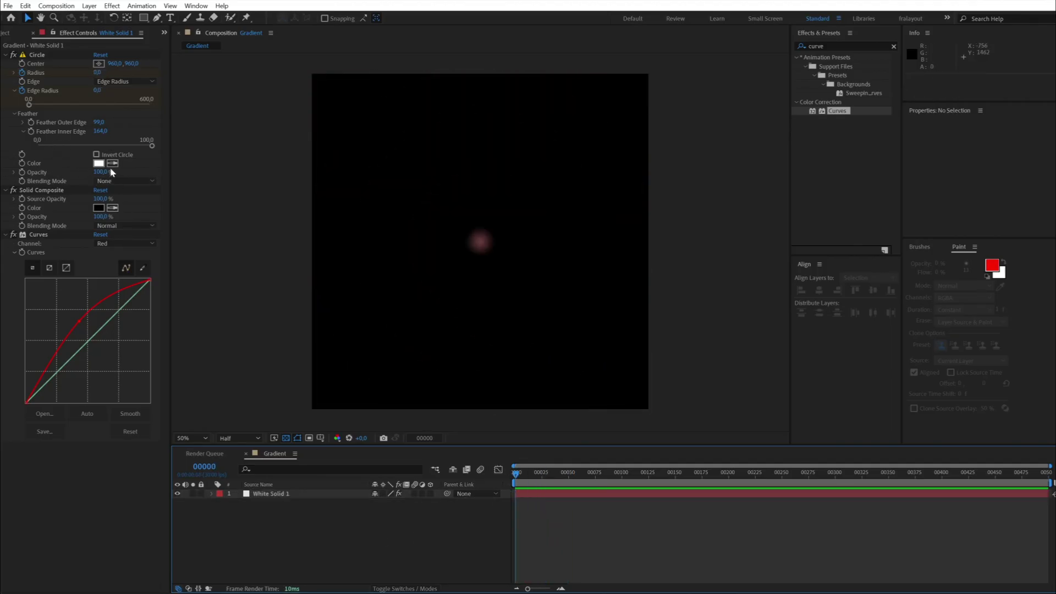
{"action": "left_click_drag", "start_coordinate": [100, 175], "coordinate": [45, 175]}
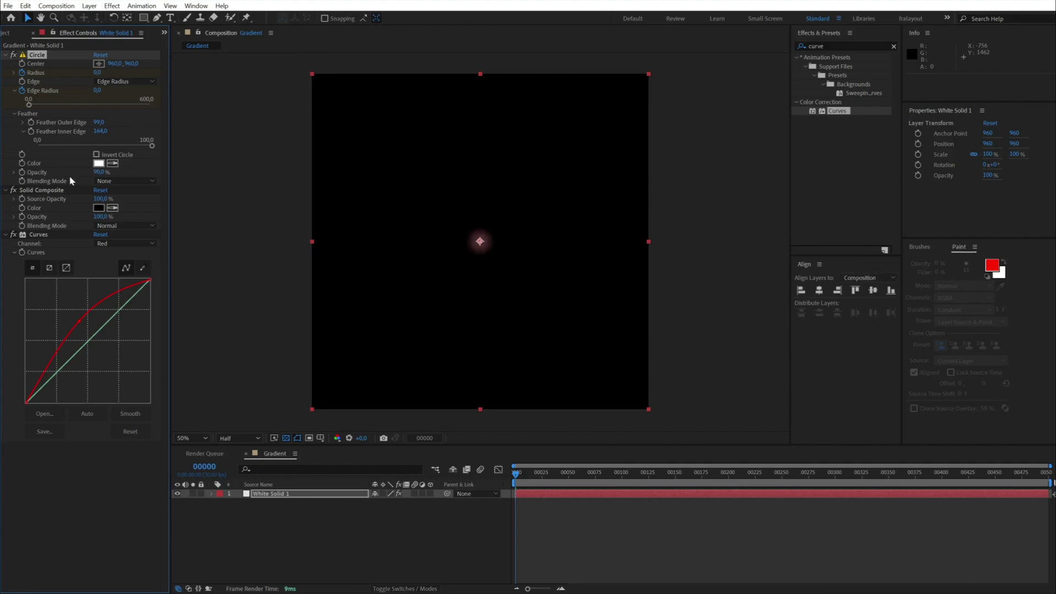
{"action": "key", "text": "ctrl+z"}
{"action": "left_click", "coordinate": [22, 173]}
{"action": "key", "text": "u"}
{"action": "left_click_drag", "start_coordinate": [516, 530], "coordinate": [524, 530]}
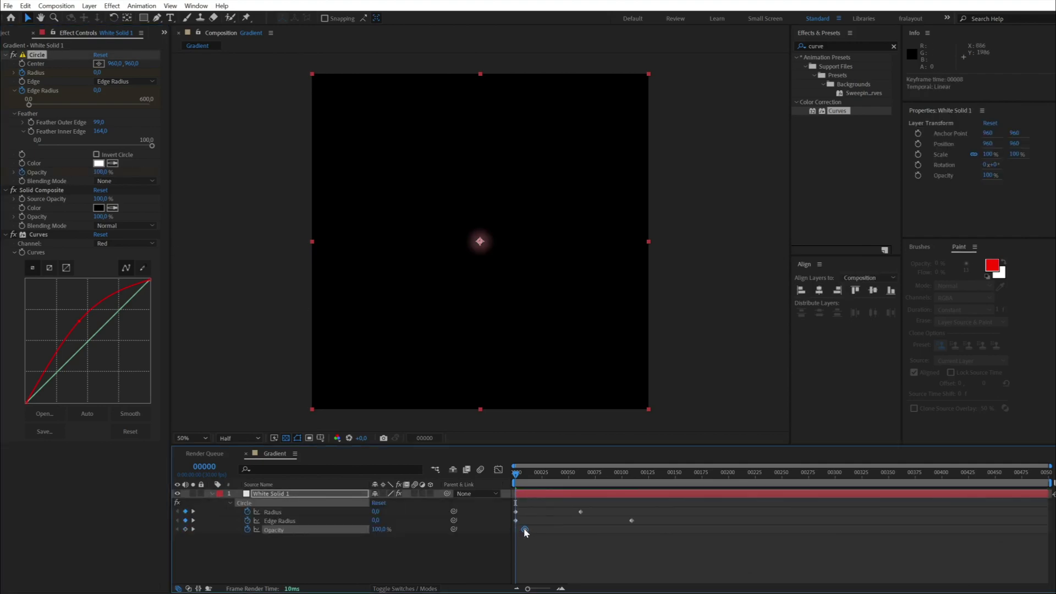
{"action": "left_click_drag", "start_coordinate": [378, 530], "coordinate": [323, 530]}
{"action": "left_click", "coordinate": [415, 545]}
{"action": "key", "text": "space"}
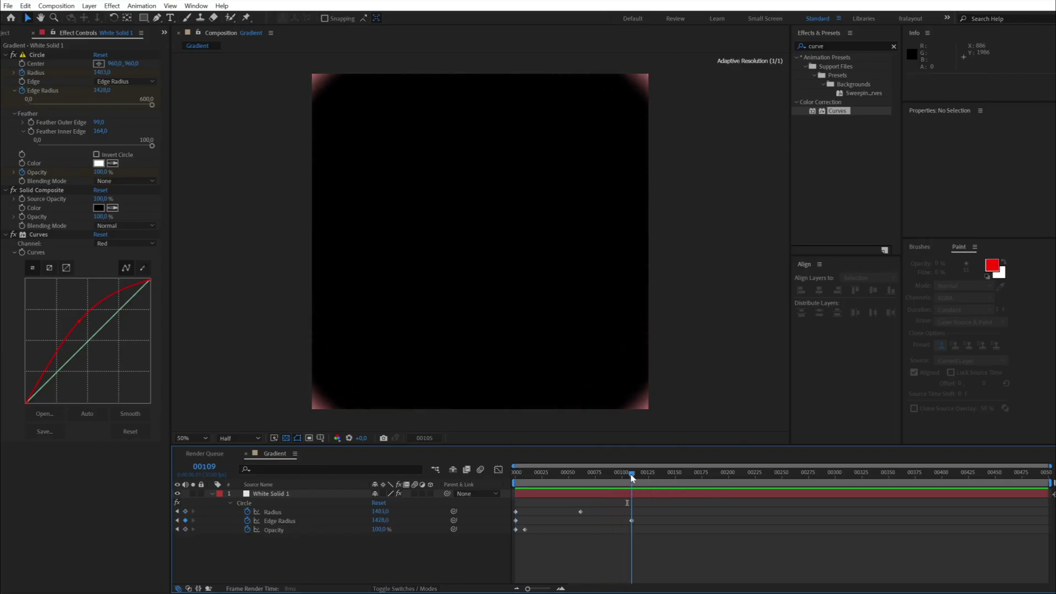
- Raise the Edge Radius keyframe at frame 109 to about 1611 and trim the composition to a work area ending there
{"action": "left_click_drag", "start_coordinate": [383, 521], "coordinate": [476, 516]}
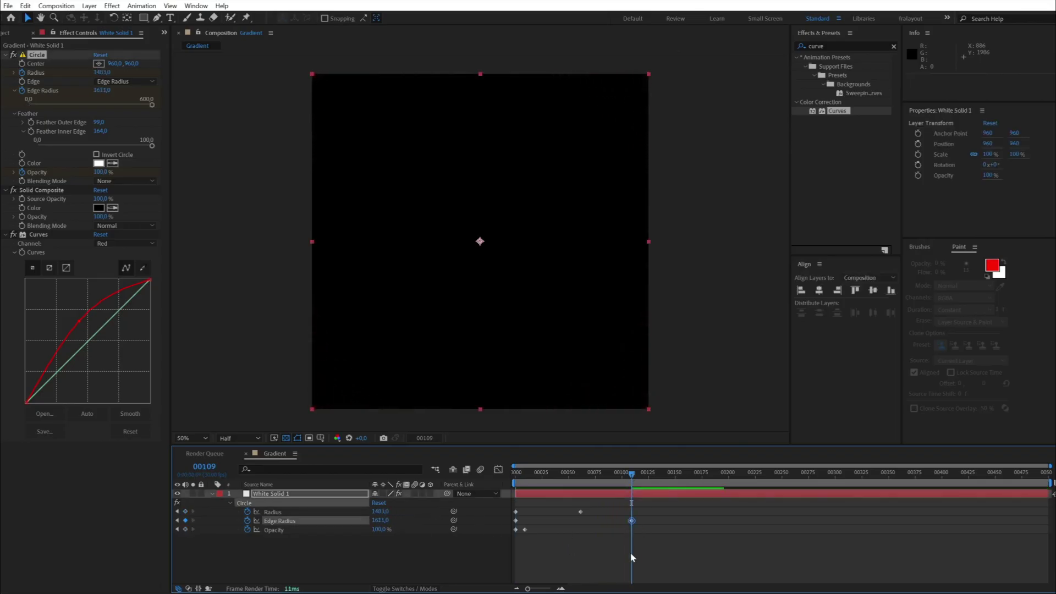
{"action": "right_click", "coordinate": [569, 477]}
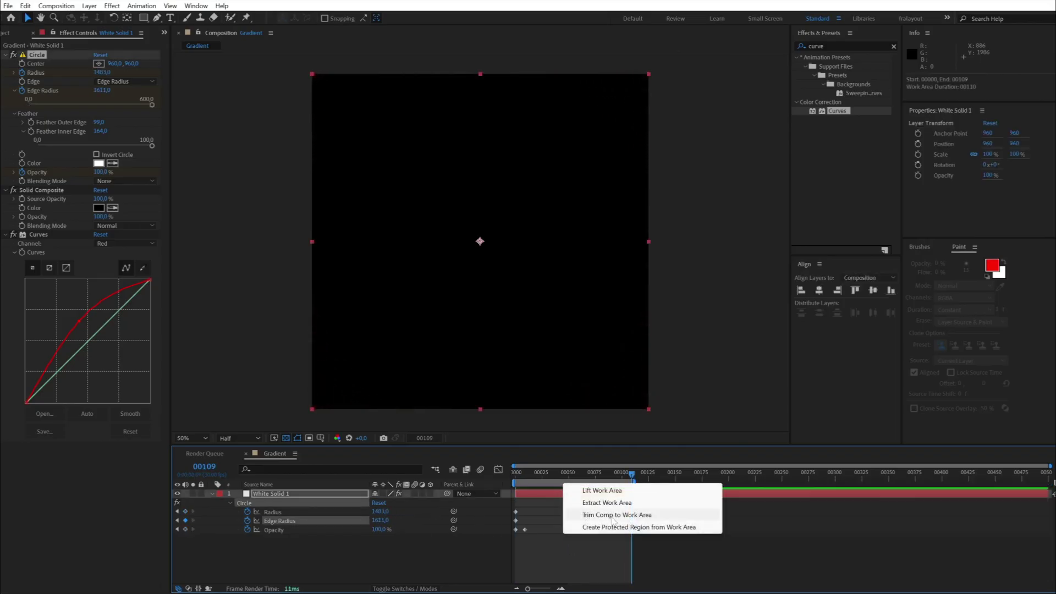
{"action": "left_click", "coordinate": [586, 514]}
{"action": "key", "text": "space"}
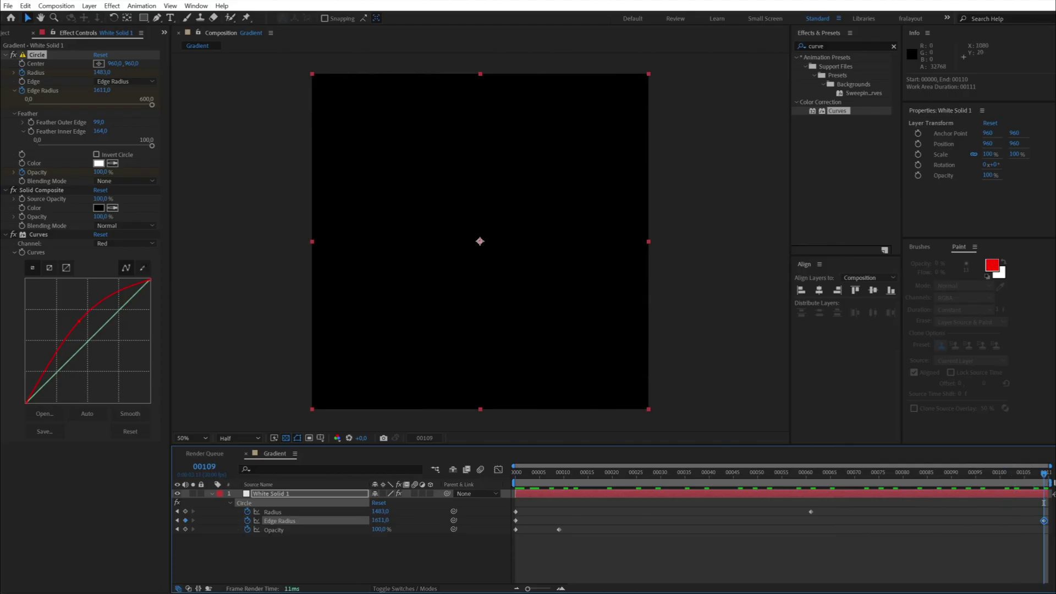
- Create a new composition named MainComp
{"action": "left_click", "coordinate": [17, 33]}
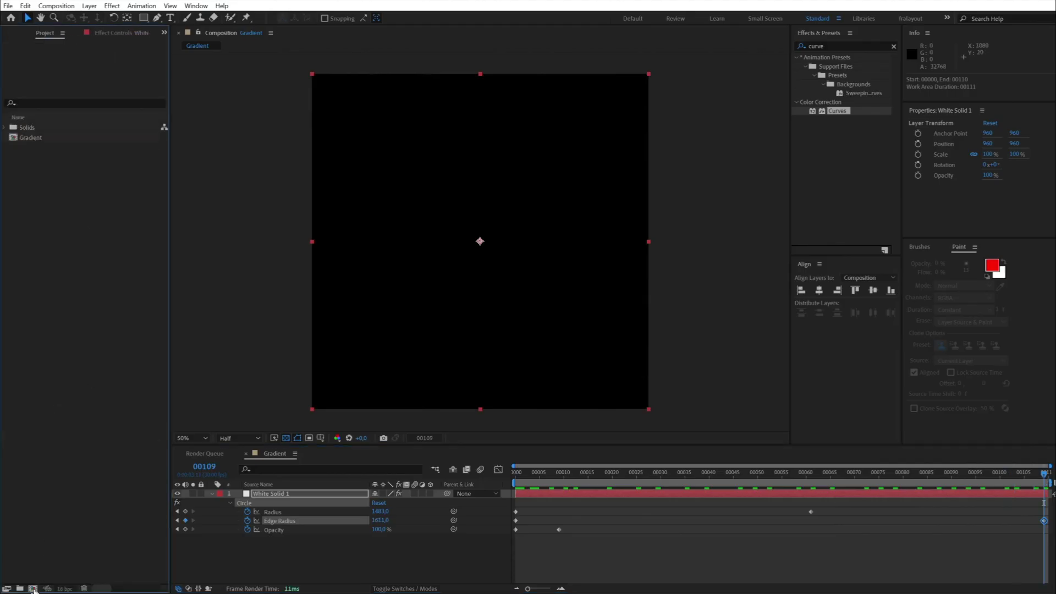
{"action": "left_click", "coordinate": [33, 589]}
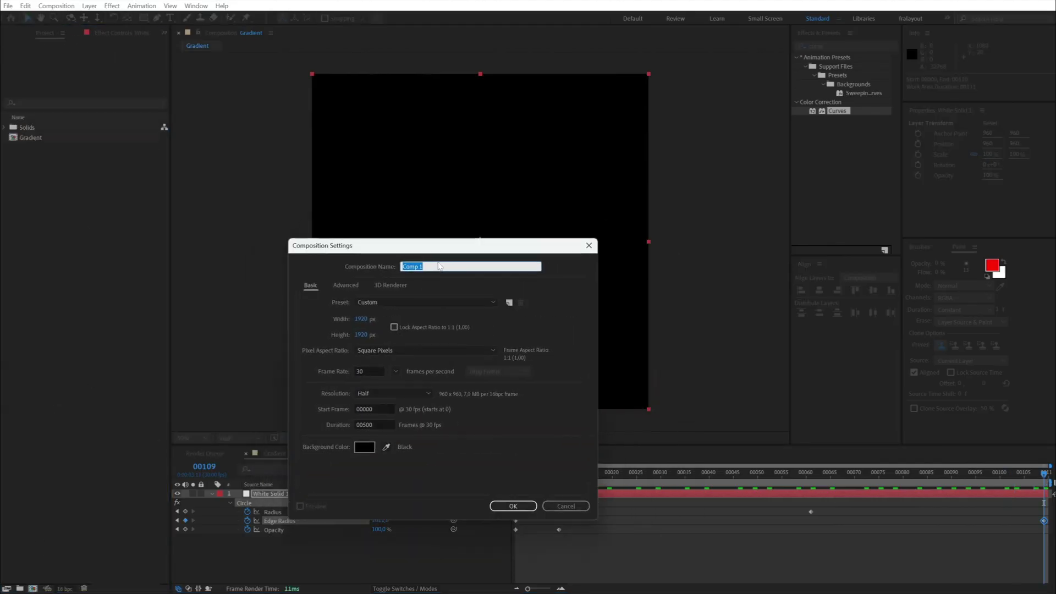
{"action": "type", "text": "Main"}
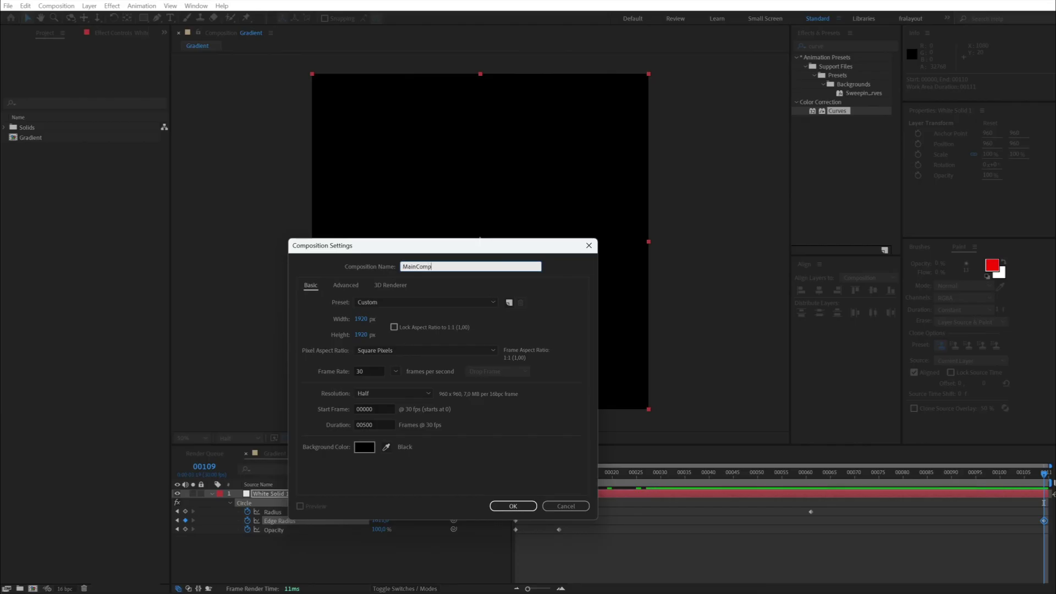
{"action": "key", "text": "Return"}
- Set MainComp's height to 1080 px in its composition settings
{"action": "right_click", "coordinate": [356, 275]}
{"action": "left_click", "coordinate": [427, 293]}
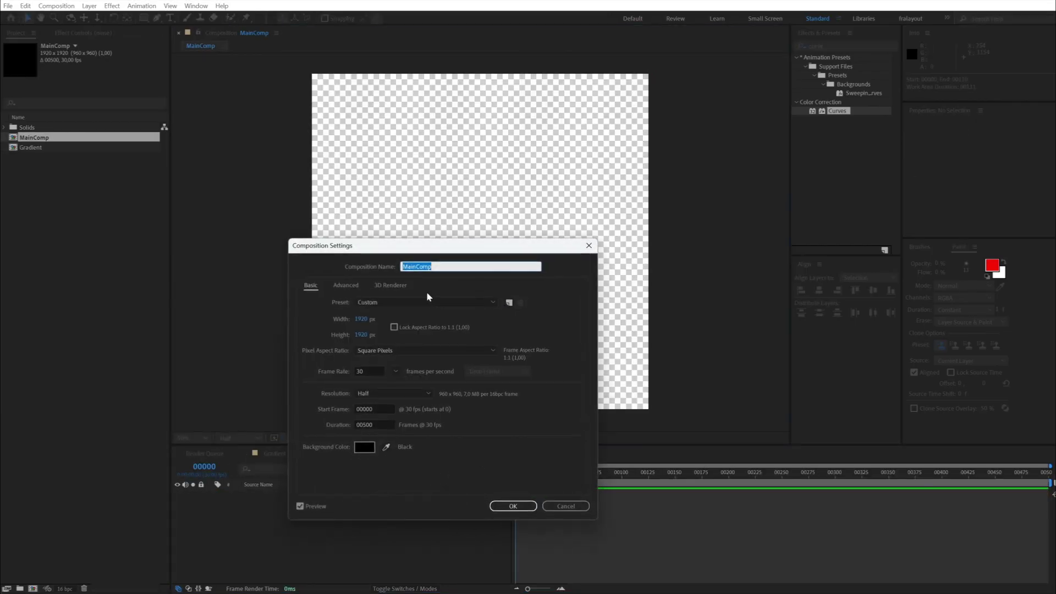
{"action": "left_click", "coordinate": [370, 334]}
{"action": "type", "text": "1080"}
{"action": "key", "text": "Return"}
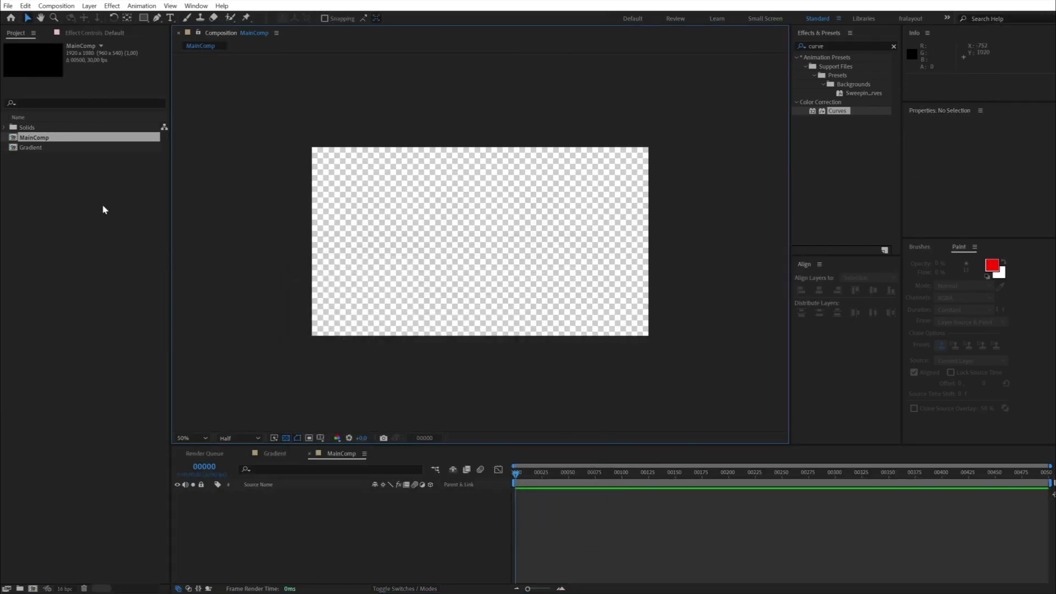
- Place the Gradient composition in MainComp as a layer and hide it
{"action": "left_click_drag", "start_coordinate": [33, 147], "coordinate": [342, 561]}
{"action": "left_click_drag", "start_coordinate": [514, 483], "coordinate": [623, 481]}
{"action": "left_click", "coordinate": [177, 493]}
{"action": "left_click", "coordinate": [229, 532]}
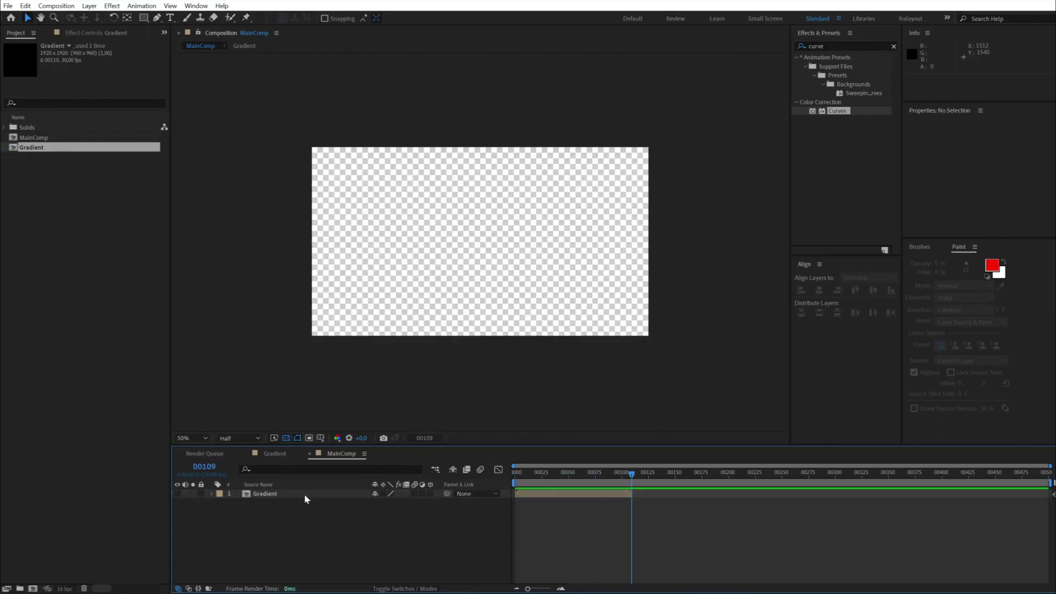
{"action": "left_click", "coordinate": [304, 498]}
- Create a new composition named Shape with a height of 1920 px
{"action": "left_click", "coordinate": [91, 215]}
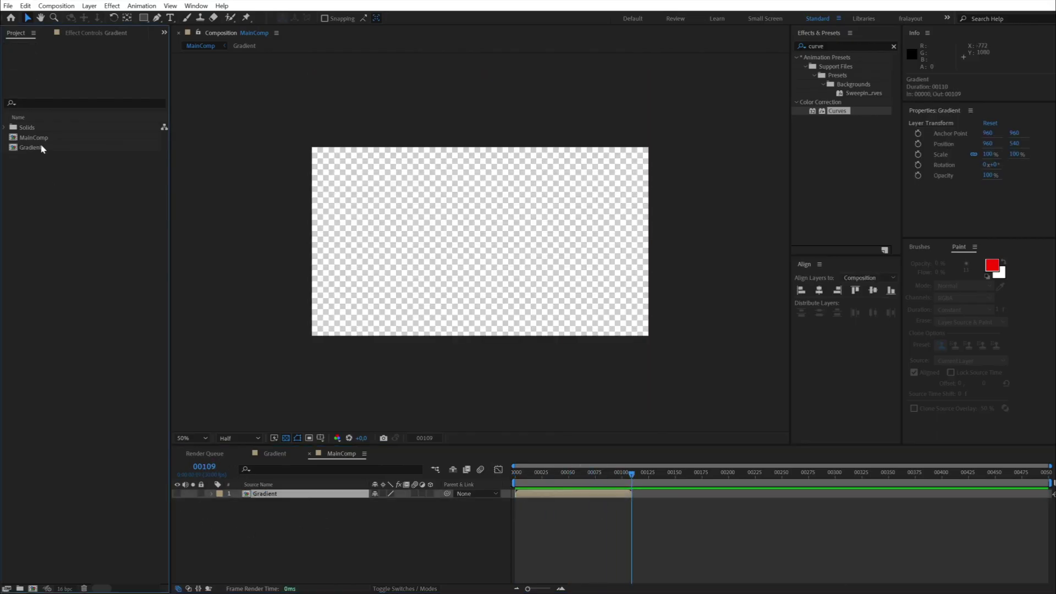
{"action": "left_click", "coordinate": [32, 589]}
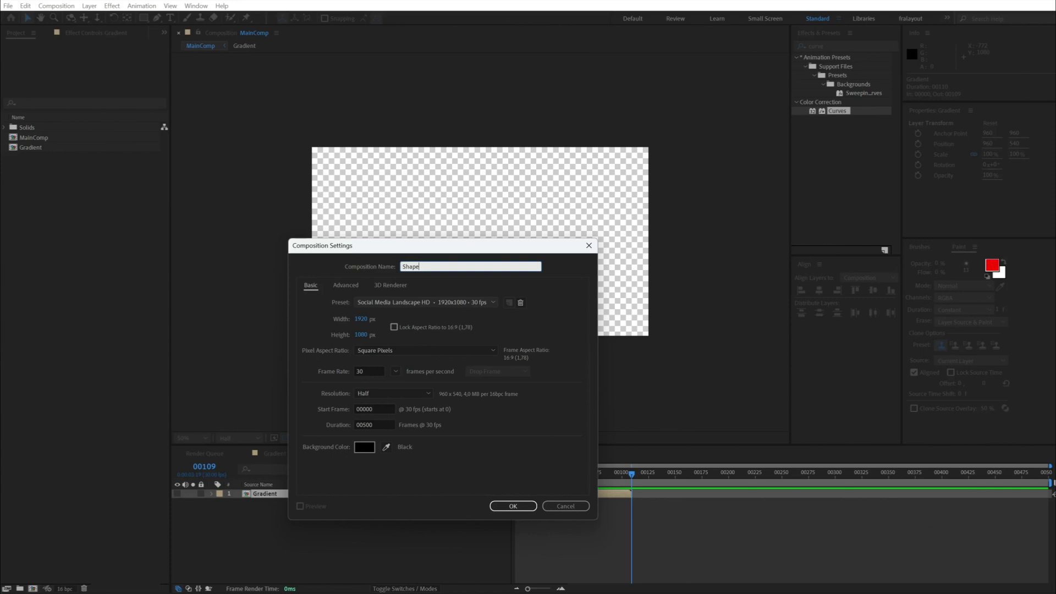
{"action": "key", "text": "Tab"}
{"action": "type", "text": "1"}
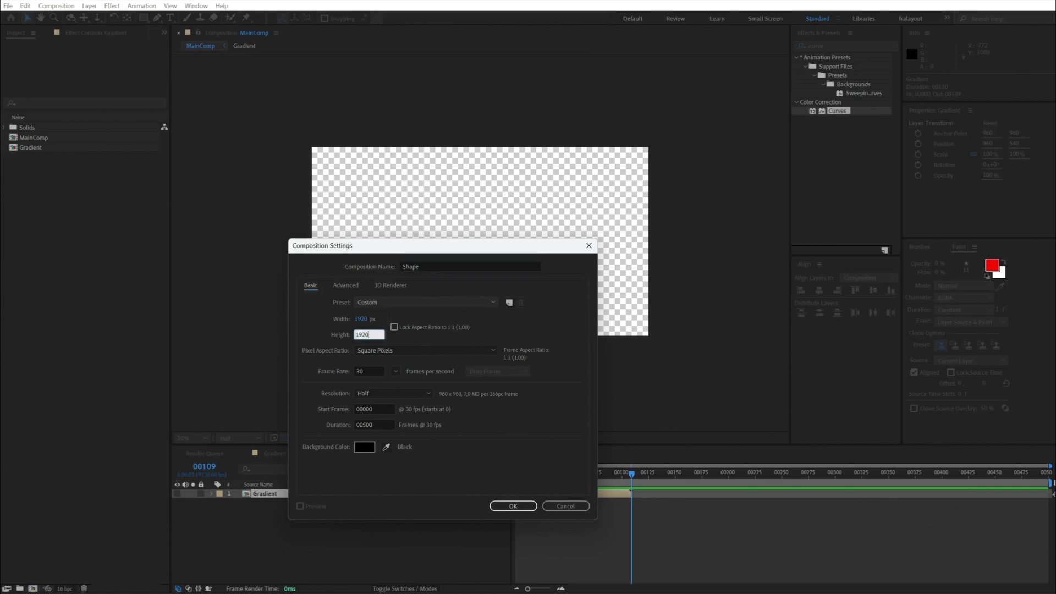
{"action": "key", "text": "Return"}
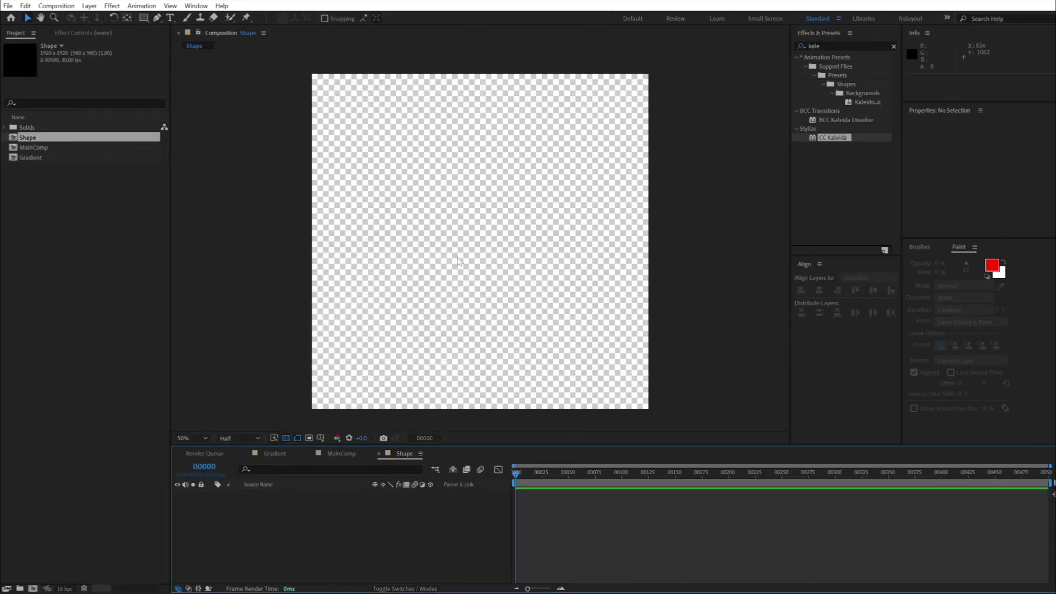
- Add a black 1920 x 1920 px solid to the Shape composition
{"action": "right_click", "coordinate": [454, 248]}
{"action": "mouse_move", "coordinate": [473, 255]}
{"action": "left_click", "coordinate": [605, 285]}
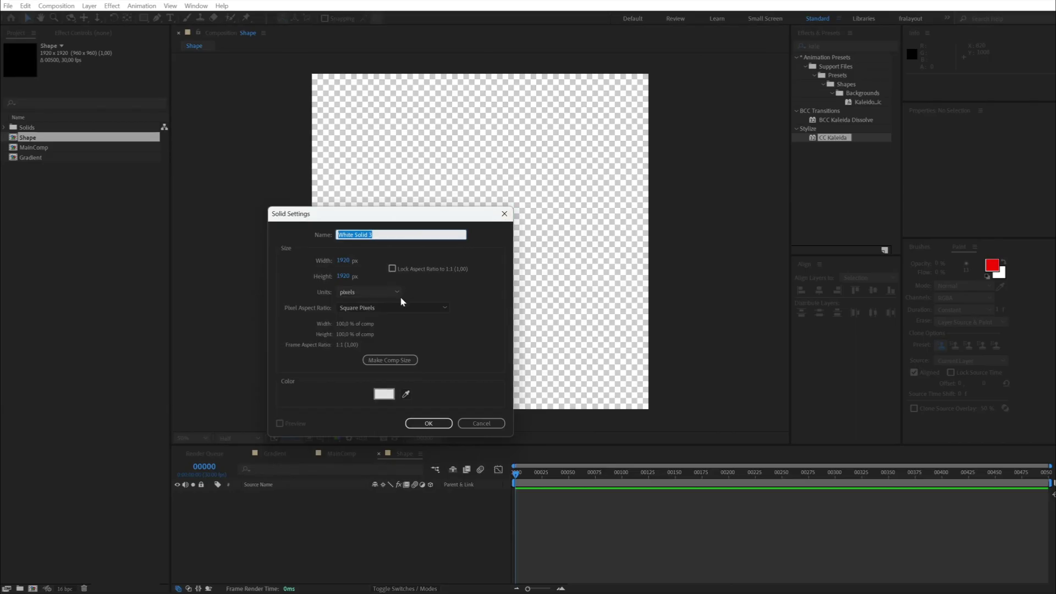
{"action": "left_click", "coordinate": [384, 394]}
{"action": "left_click", "coordinate": [372, 369]}
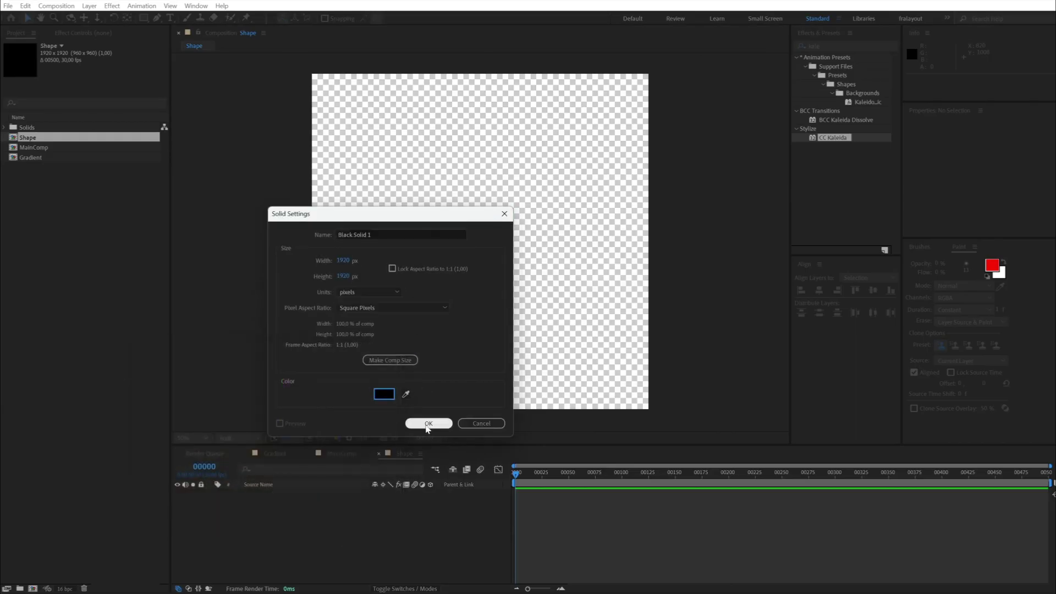
{"action": "left_click", "coordinate": [428, 423]}
- Find the Fractal Noise effect and apply it to the black solid
{"action": "left_click", "coordinate": [792, 45]}
{"action": "type", "text": "fractal"}
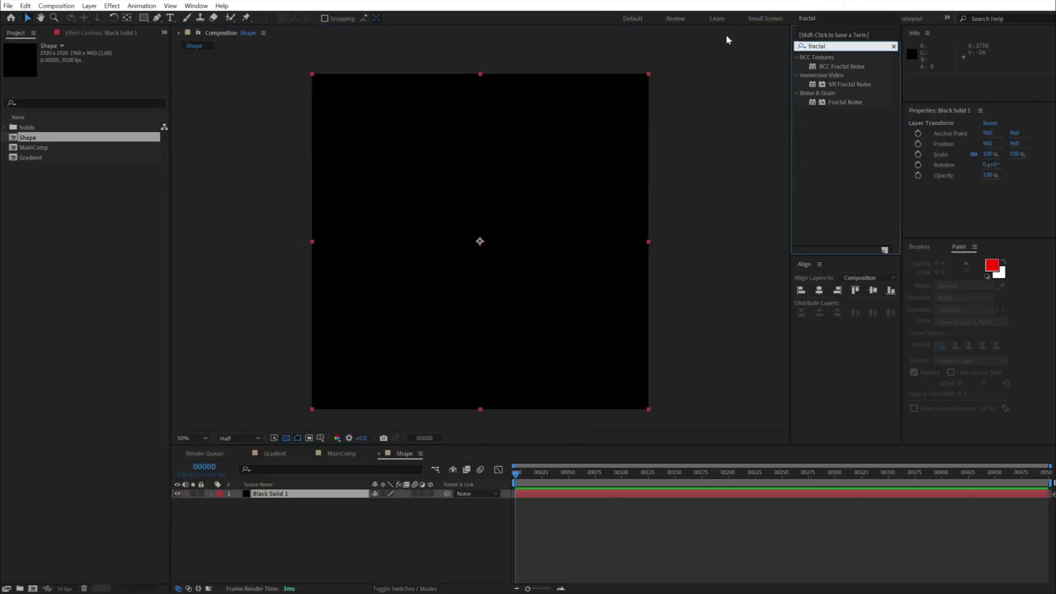
{"action": "left_click", "coordinate": [840, 103]}
{"action": "left_click_drag", "start_coordinate": [841, 103], "coordinate": [464, 245]}
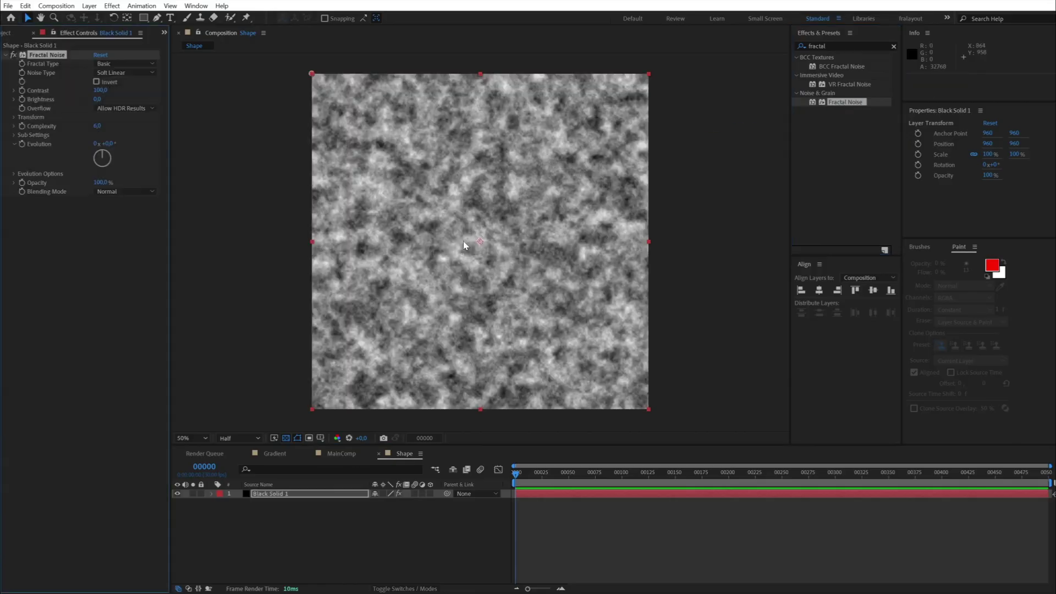
- Lower Fractal Noise's Complexity to 1 and set its Noise Type to Block
{"action": "left_click_drag", "start_coordinate": [98, 126], "coordinate": [58, 125]}
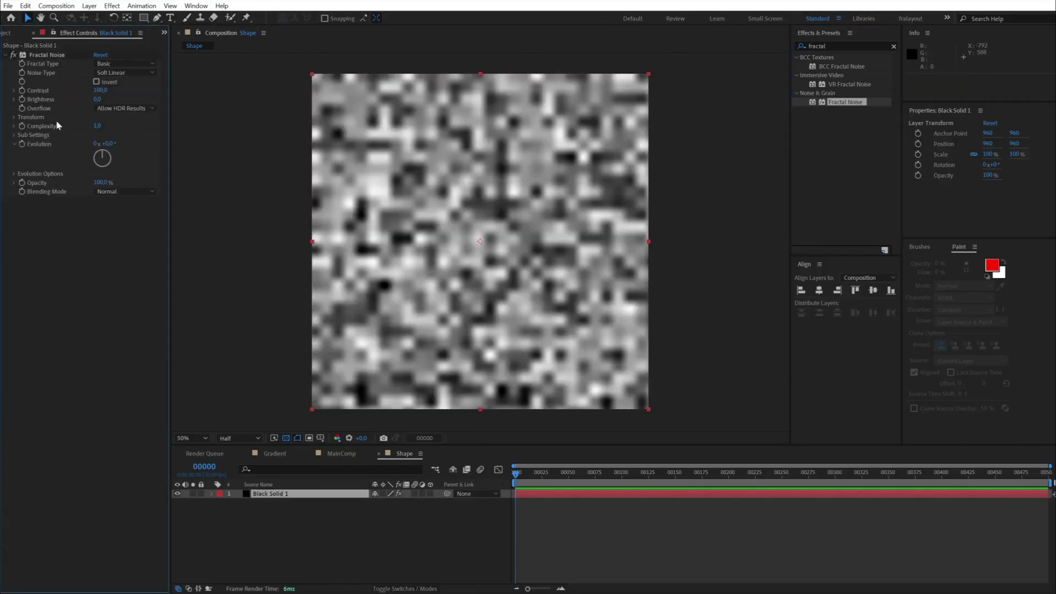
{"action": "left_click", "coordinate": [15, 117]}
{"action": "left_click", "coordinate": [125, 73]}
{"action": "left_click", "coordinate": [110, 83]}
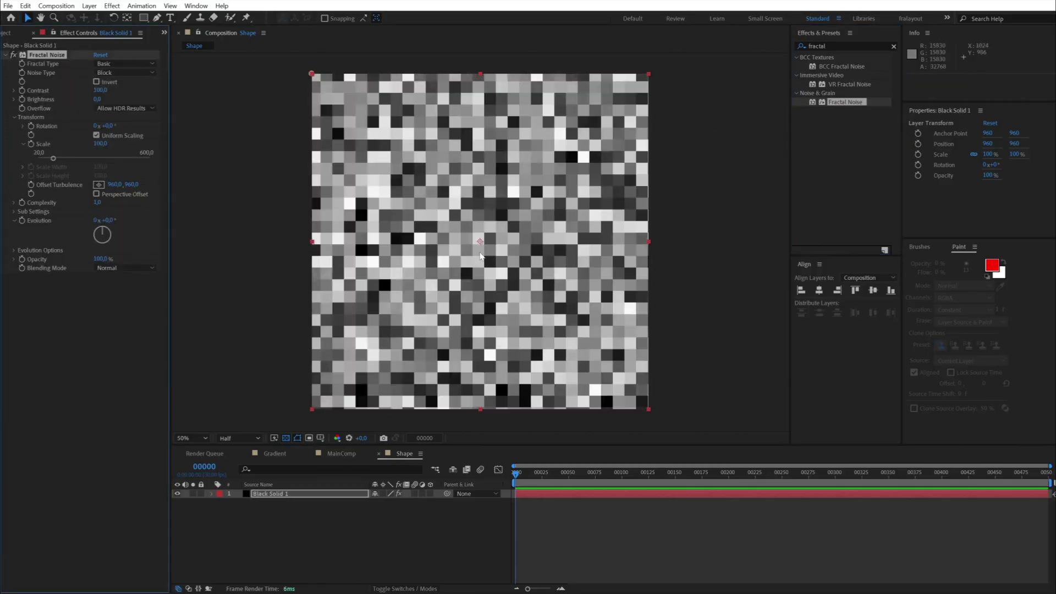
- Turn off Uniform Scaling for Fractal Noise and set Scale Width to about 6032 and Scale Height to about 147
{"action": "left_click", "coordinate": [96, 135]}
{"action": "left_click_drag", "start_coordinate": [101, 153], "coordinate": [323, 151]}
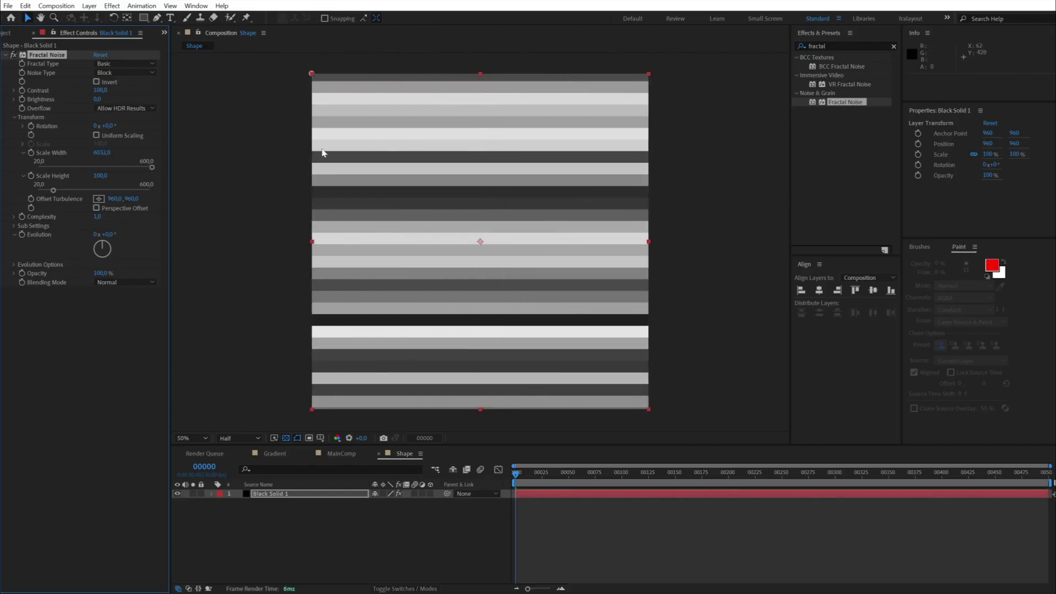
{"action": "left_click_drag", "start_coordinate": [100, 175], "coordinate": [110, 175]}
- Apply CC Kaleida below Fractal Noise and set its Rotation to 45°
{"action": "left_click", "coordinate": [837, 47]}
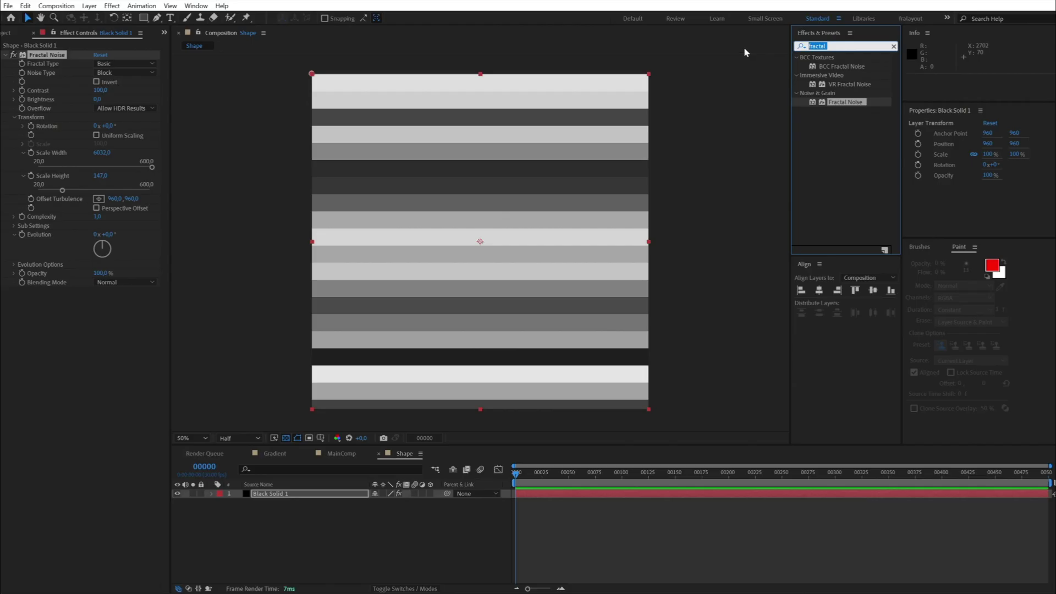
{"action": "type", "text": "kaleida"}
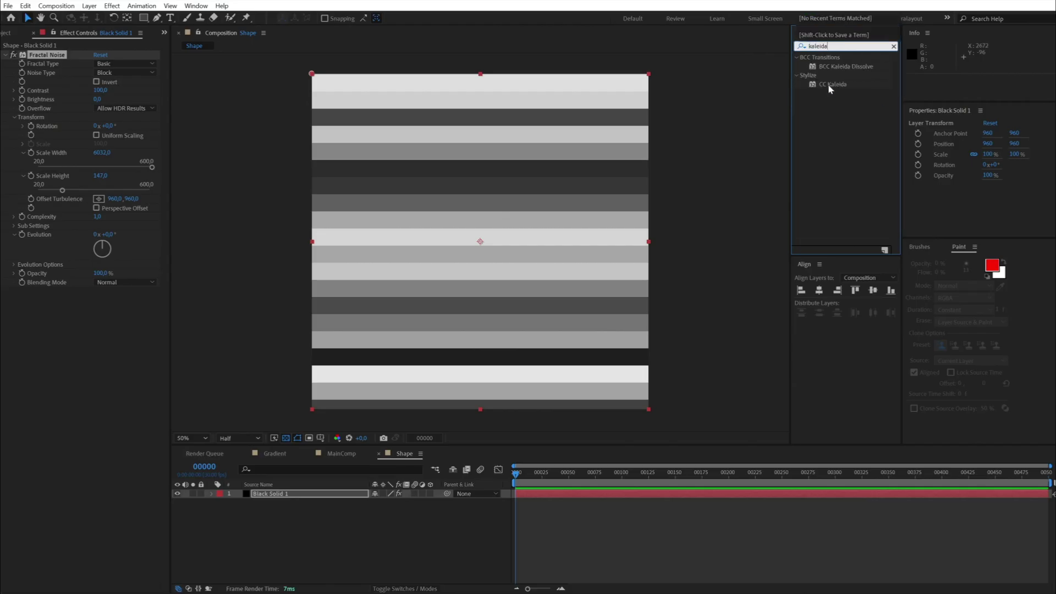
{"action": "left_click_drag", "start_coordinate": [830, 86], "coordinate": [100, 329]}
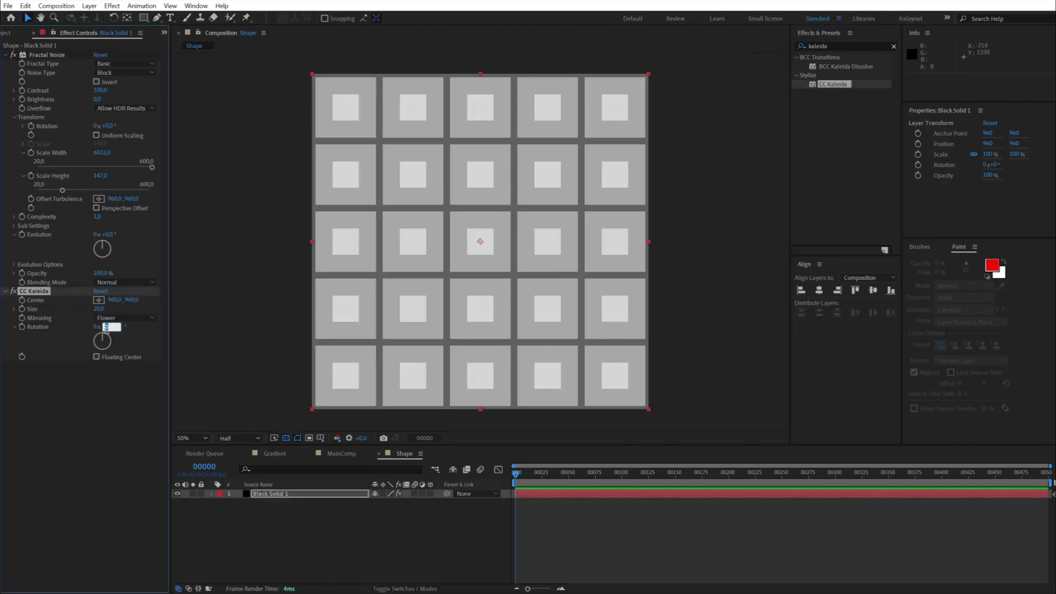
{"action": "type", "text": "45"}
{"action": "key", "text": "Return"}
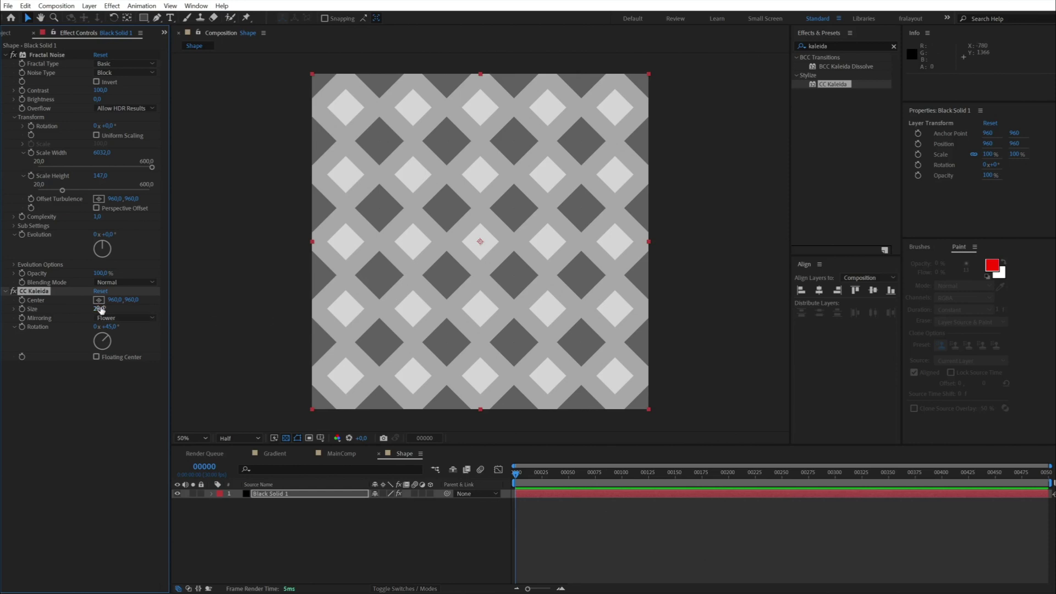
- Raise CC Kaleida's Size to about 125.5 and Fractal Noise's Scale Height to about 173
{"action": "left_click_drag", "start_coordinate": [100, 311], "coordinate": [488, 264]}
{"action": "left_click_drag", "start_coordinate": [607, 262], "coordinate": [608, 262]}
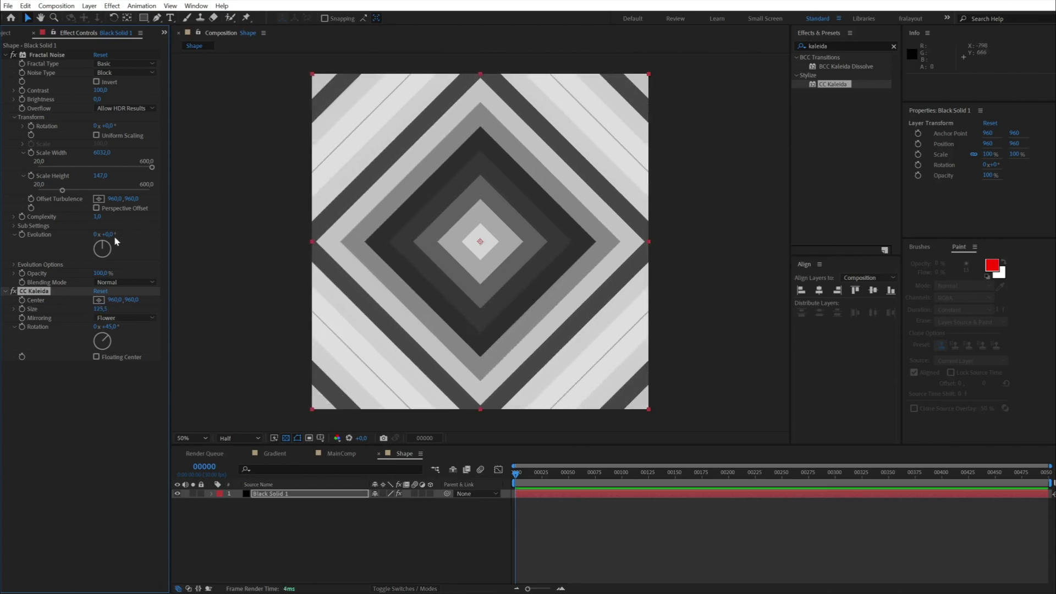
{"action": "left_click_drag", "start_coordinate": [100, 175], "coordinate": [109, 168]}
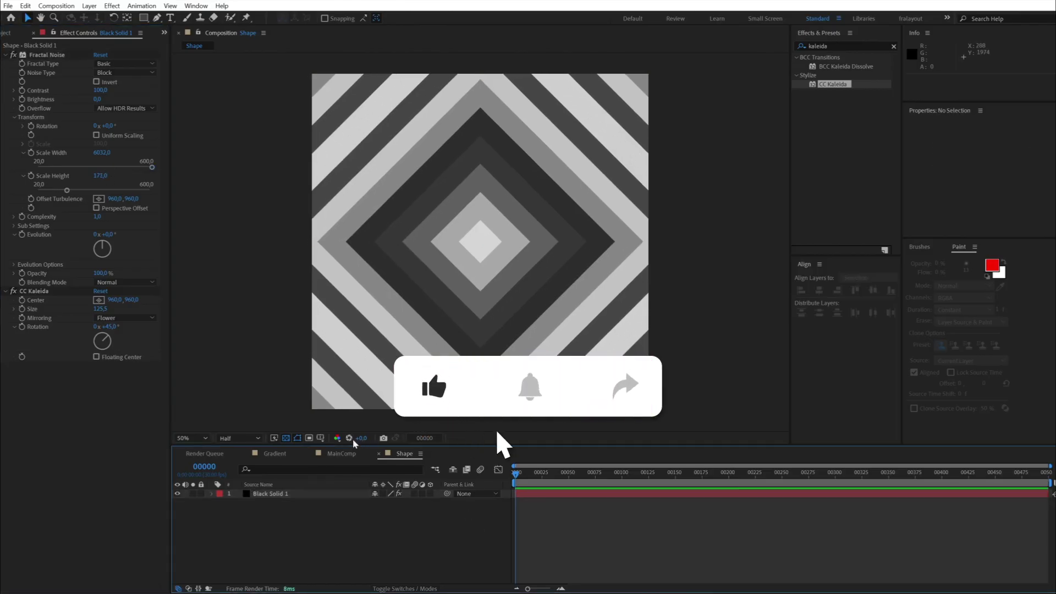
- Add the Shape composition to MainComp as a layer below Gradient
{"action": "left_click", "coordinate": [334, 456]}
{"action": "left_click", "coordinate": [15, 32]}
{"action": "left_click_drag", "start_coordinate": [27, 137], "coordinate": [193, 513]}
- Apply Time Displacement to the Gradient layer and use the Shape layer as its Time Displacement Layer
{"action": "left_click", "coordinate": [264, 494]}
{"action": "left_click_drag", "start_coordinate": [550, 474], "coordinate": [551, 475]}
{"action": "double_click", "coordinate": [825, 46]}
{"action": "type", "text": "time"}
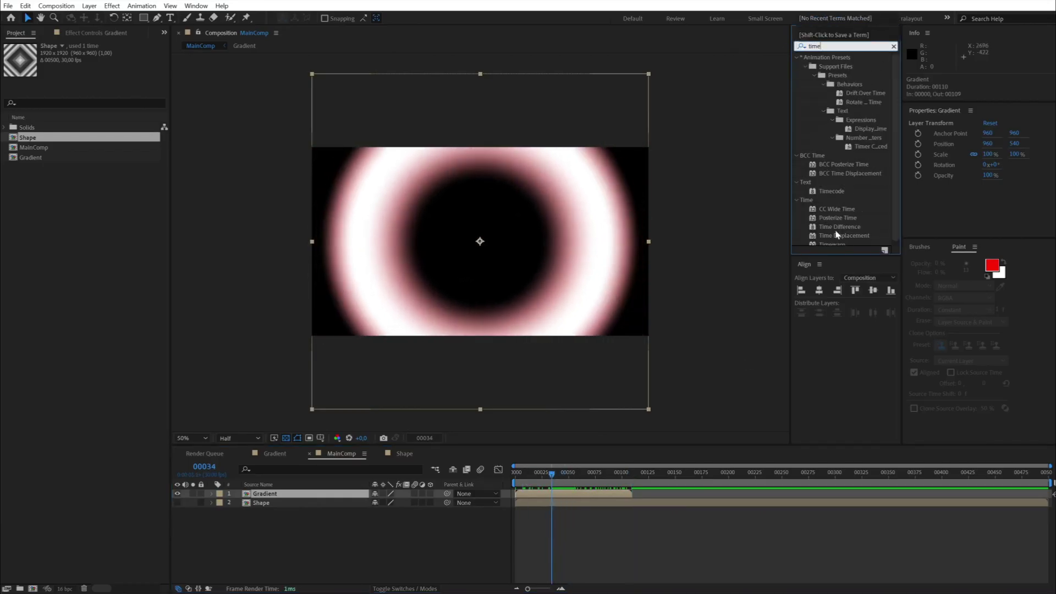
{"action": "double_click", "coordinate": [836, 232]}
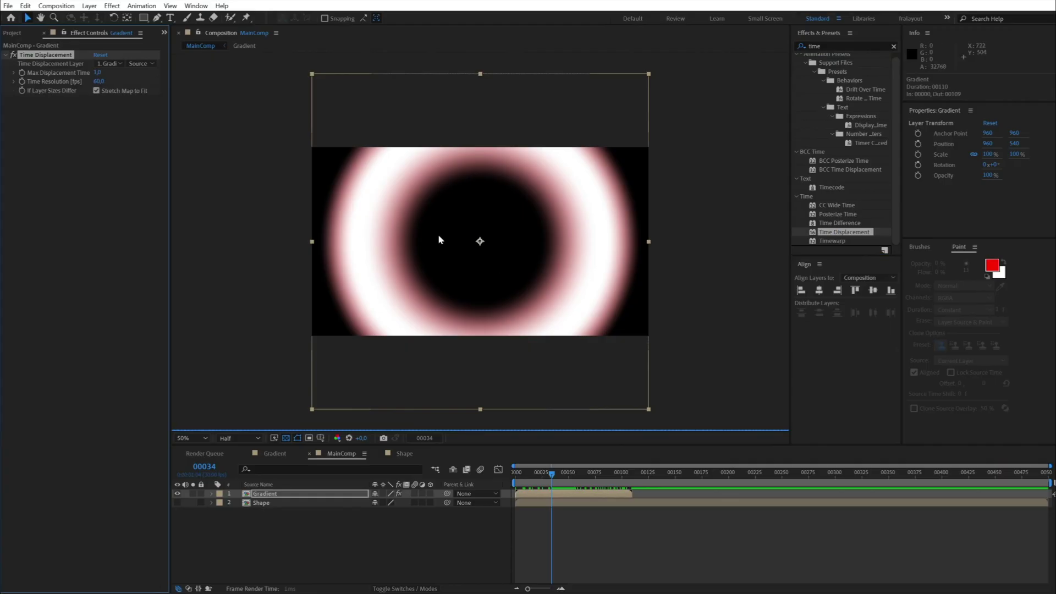
{"action": "left_click", "coordinate": [112, 64]}
{"action": "left_click", "coordinate": [124, 104]}
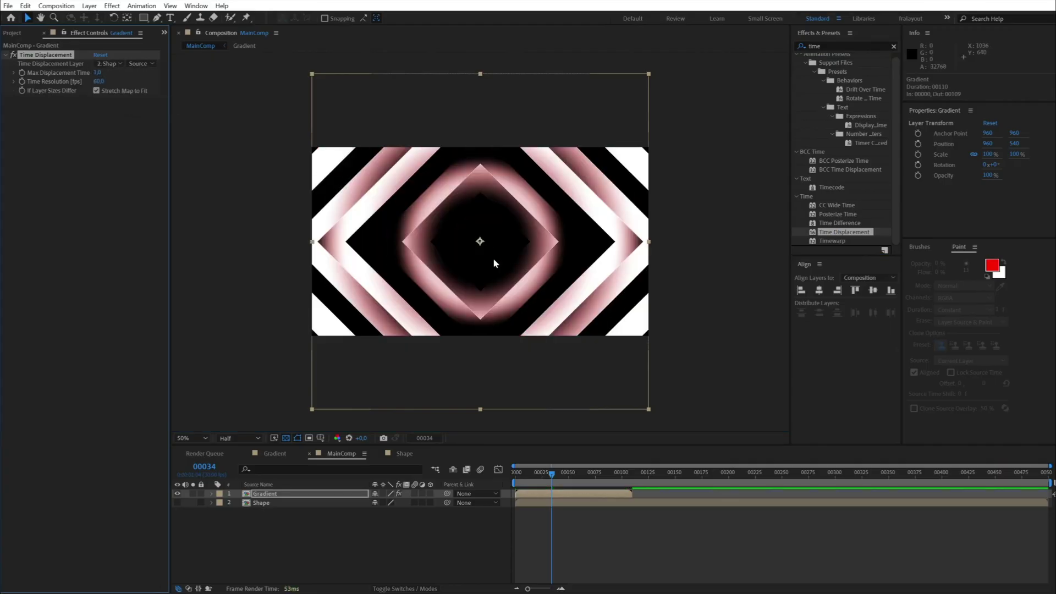
- Play back MainComp, also from frame 0, to examine the displaced ring animation
{"action": "key", "text": "space"}
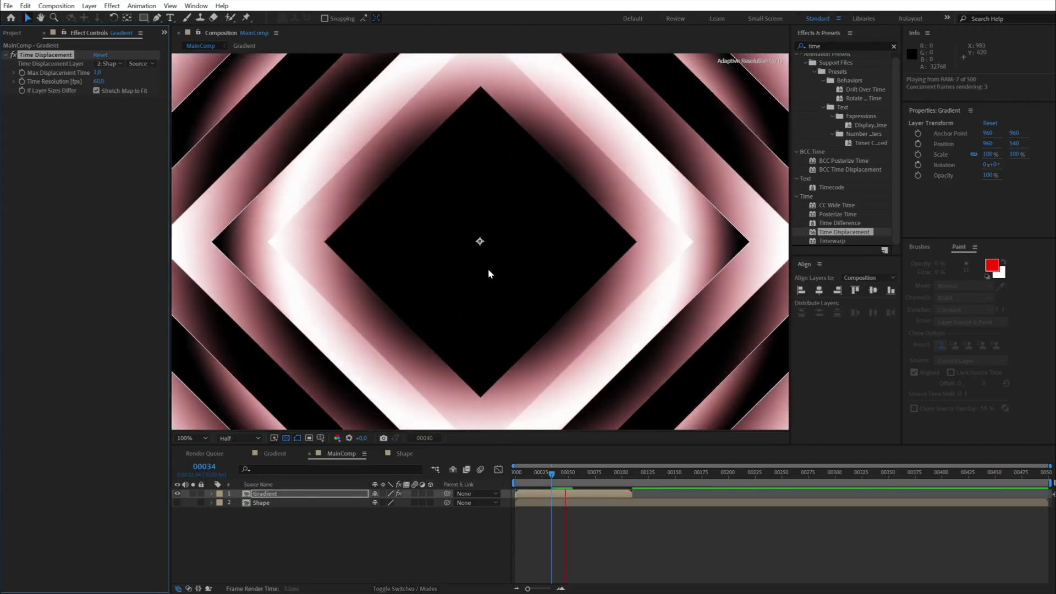
{"action": "key", "text": "space"}
{"action": "key", "text": "Home"}
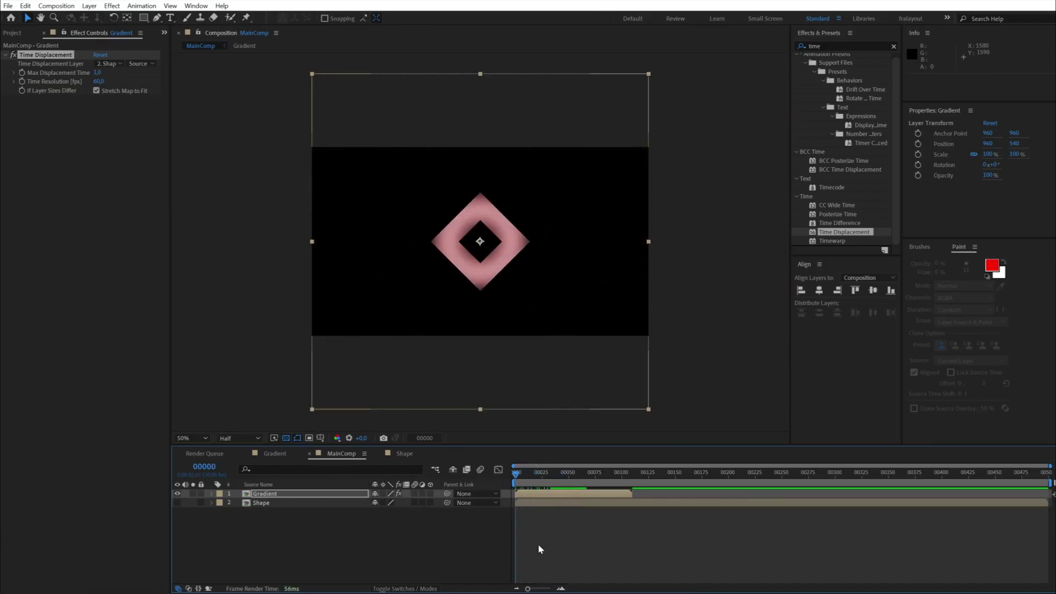
{"action": "key", "text": "space"}
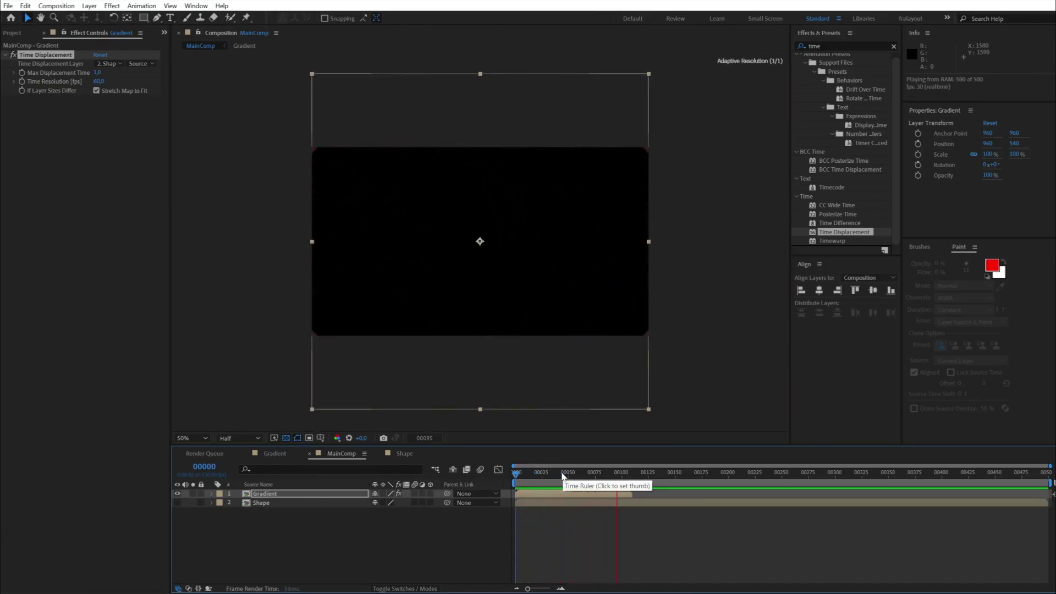
- End MainComp's work area at frame 87 and preview the shortened animation
{"action": "left_click", "coordinate": [628, 476]}
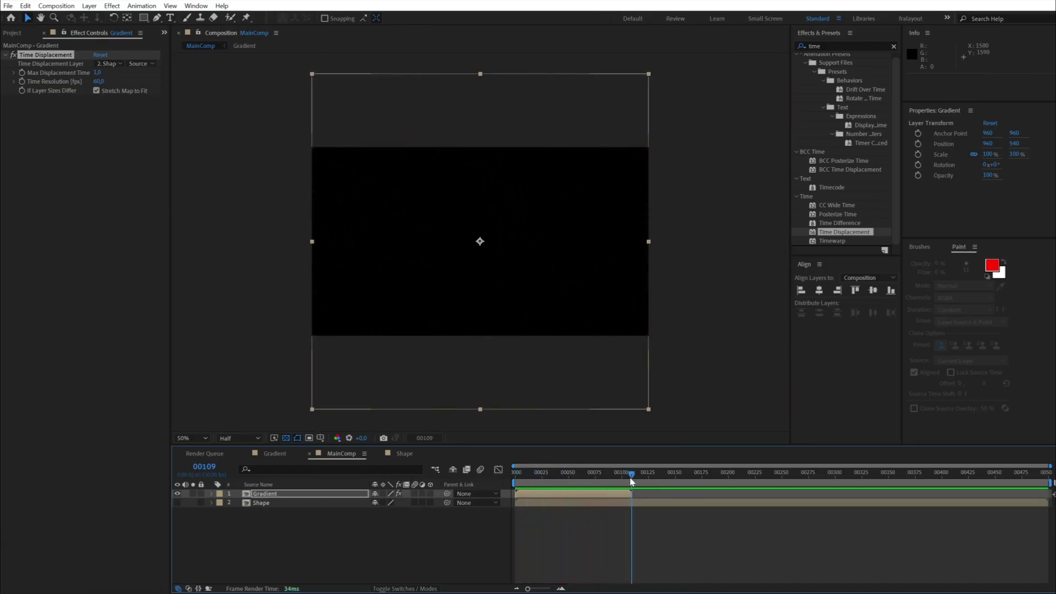
{"action": "mouse_move", "coordinate": [619, 479]}
{"action": "left_mouse_down"}
{"action": "mouse_move", "coordinate": [590, 477]}
{"action": "mouse_move", "coordinate": [607, 476]}
{"action": "left_mouse_up"}
{"action": "key", "text": "n"}
{"action": "key", "text": "space"}
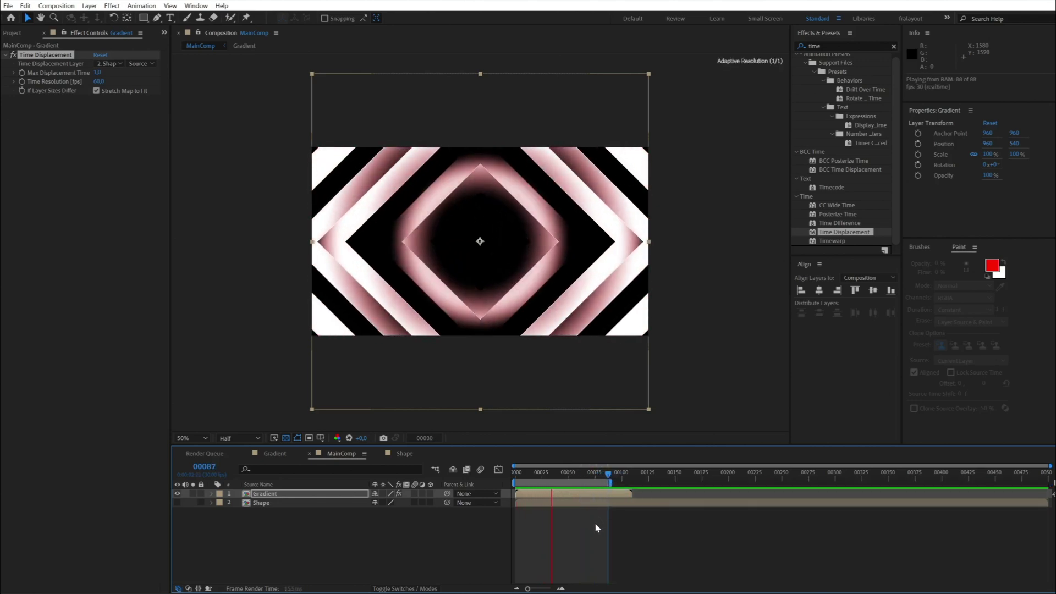
{"action": "left_click", "coordinate": [553, 478]}
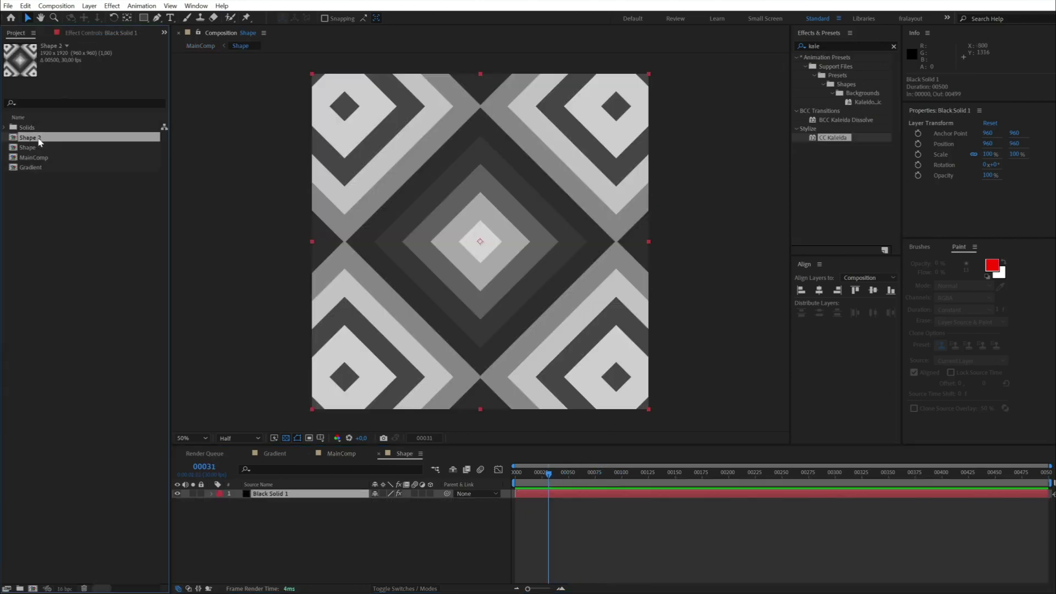
- Open the duplicate composition Shape 2 and delete CC Kaleida from its black solid
{"action": "double_click", "coordinate": [38, 140]}
{"action": "left_click", "coordinate": [275, 493]}
{"action": "left_click", "coordinate": [81, 33]}
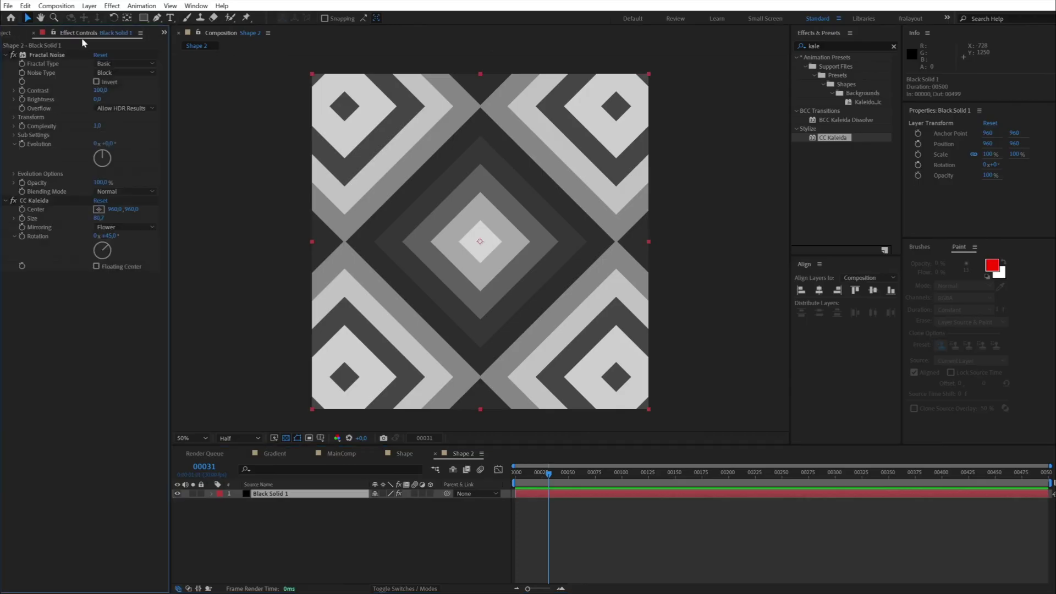
{"action": "left_click", "coordinate": [43, 202]}
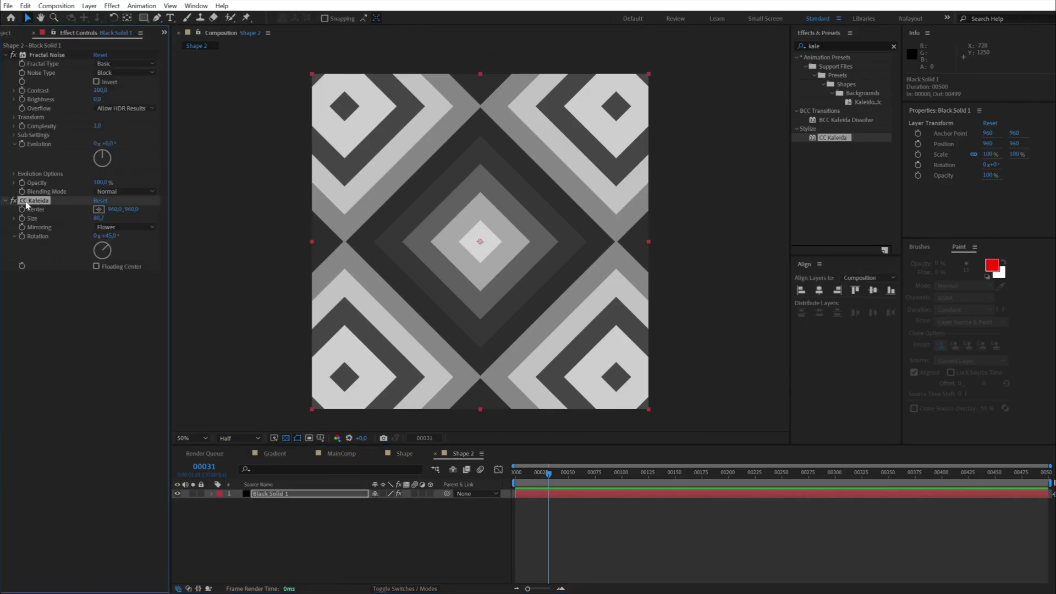
{"action": "key", "text": "Delete"}
- Apply Corner Pin to Black Solid 1 and pull both left corners together to about the middle of the left edge
{"action": "left_click", "coordinate": [835, 48]}
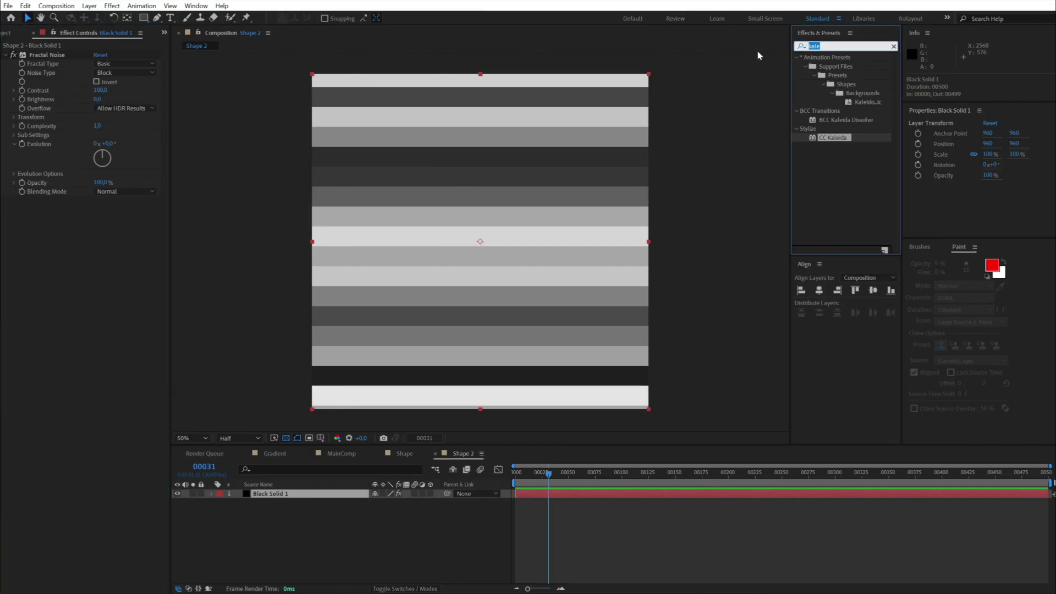
{"action": "type", "text": "corner"}
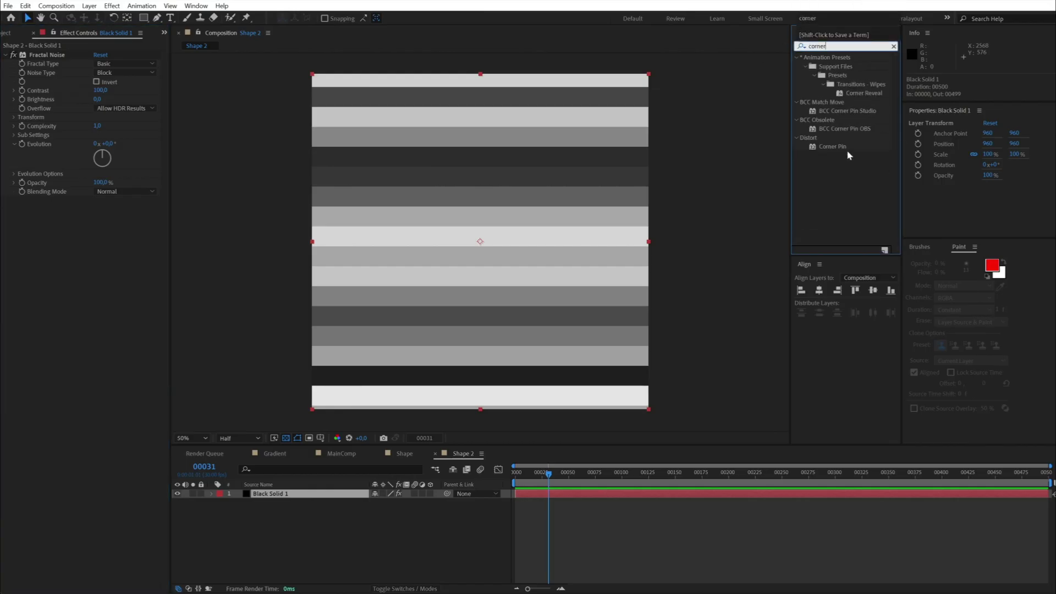
{"action": "left_click_drag", "start_coordinate": [847, 150], "coordinate": [94, 265]}
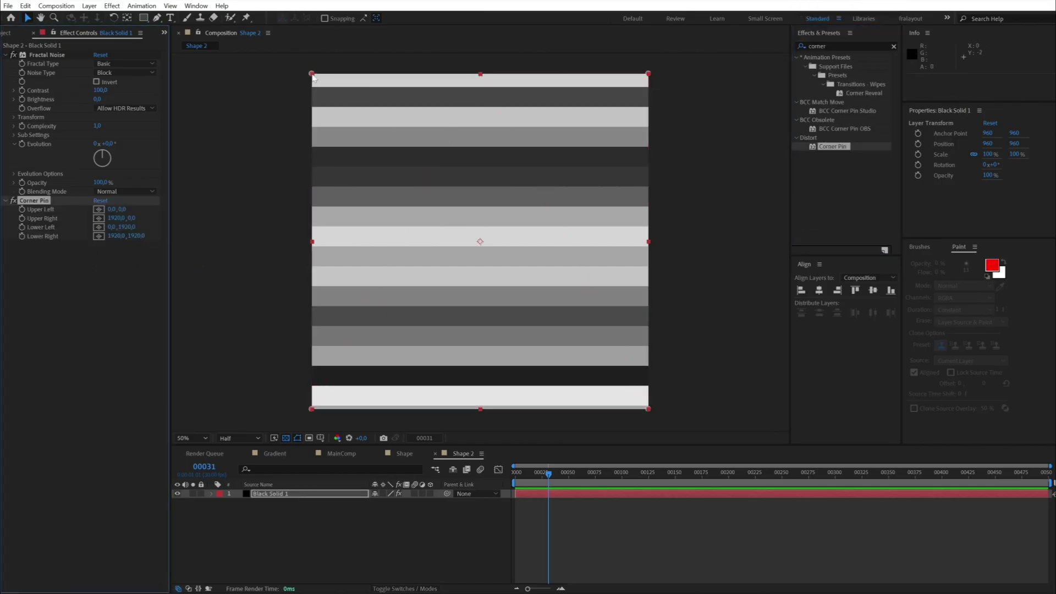
{"action": "left_click_drag", "start_coordinate": [313, 75], "coordinate": [312, 241]}
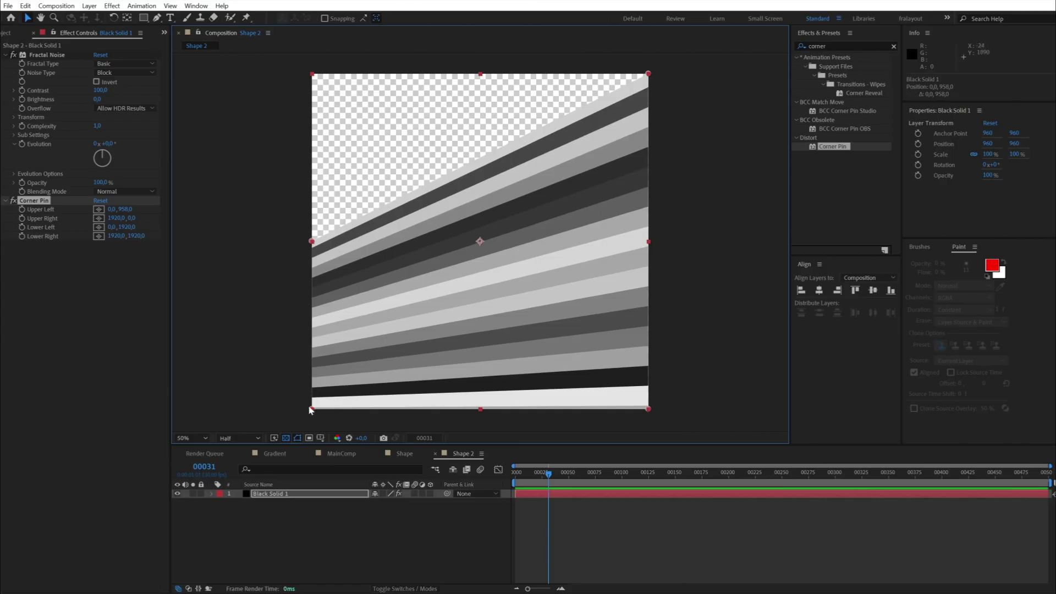
{"action": "left_click_drag", "start_coordinate": [310, 410], "coordinate": [314, 245]}
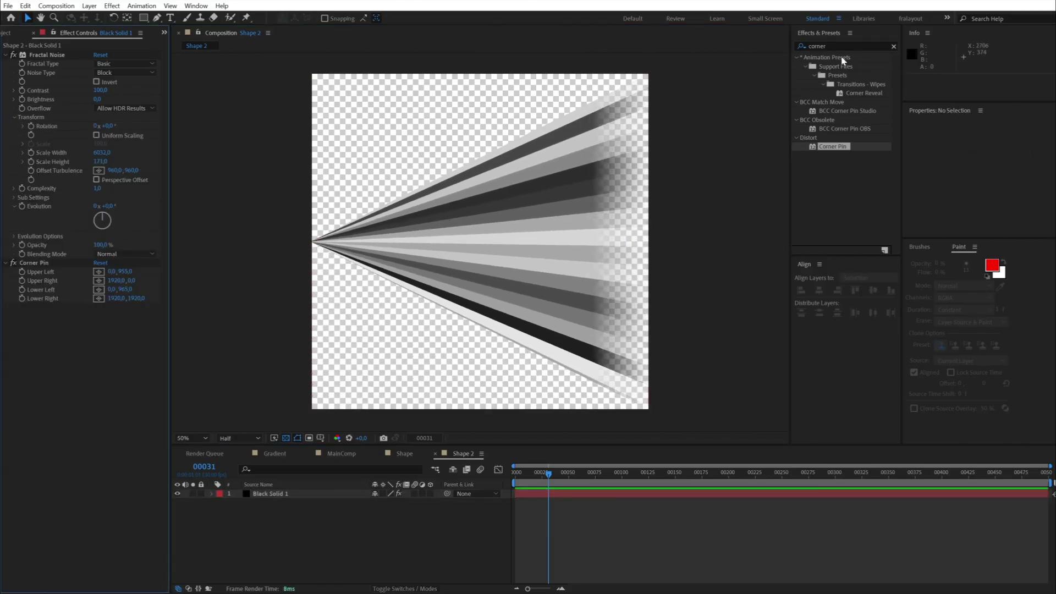
- Apply CC Kaleida to the corner-pinned solid and place its center at 0, 960 where the wedge converges
{"action": "left_click", "coordinate": [842, 46]}
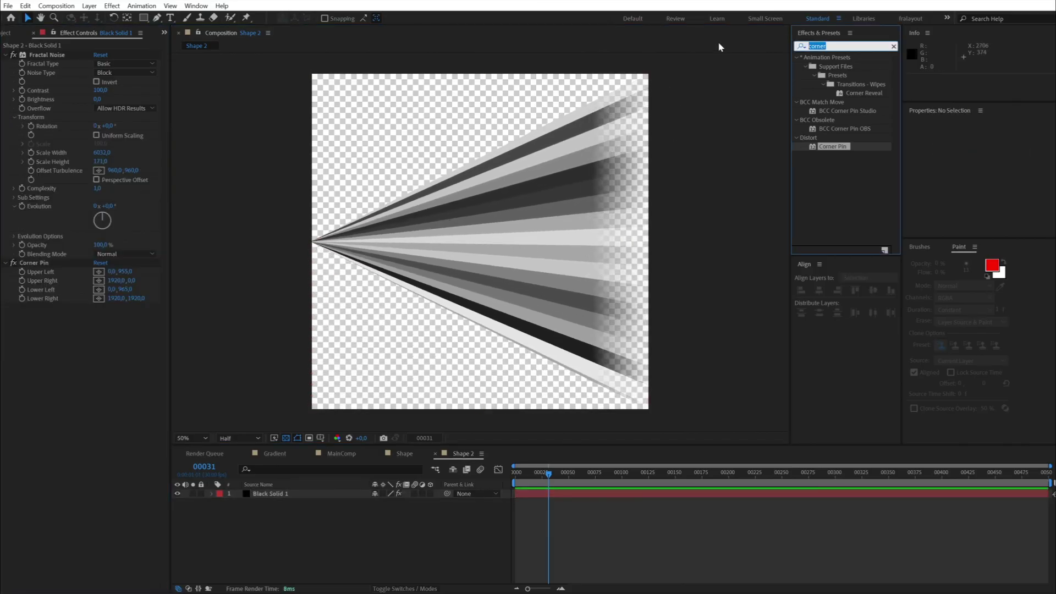
{"action": "type", "text": "kaleida"}
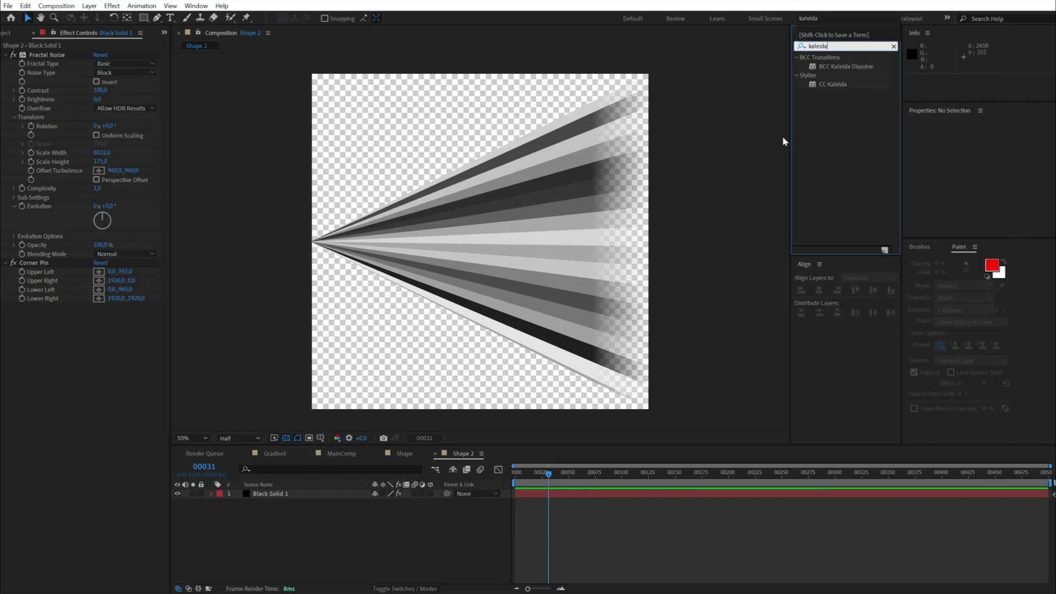
{"action": "left_click_drag", "start_coordinate": [833, 84], "coordinate": [348, 270]}
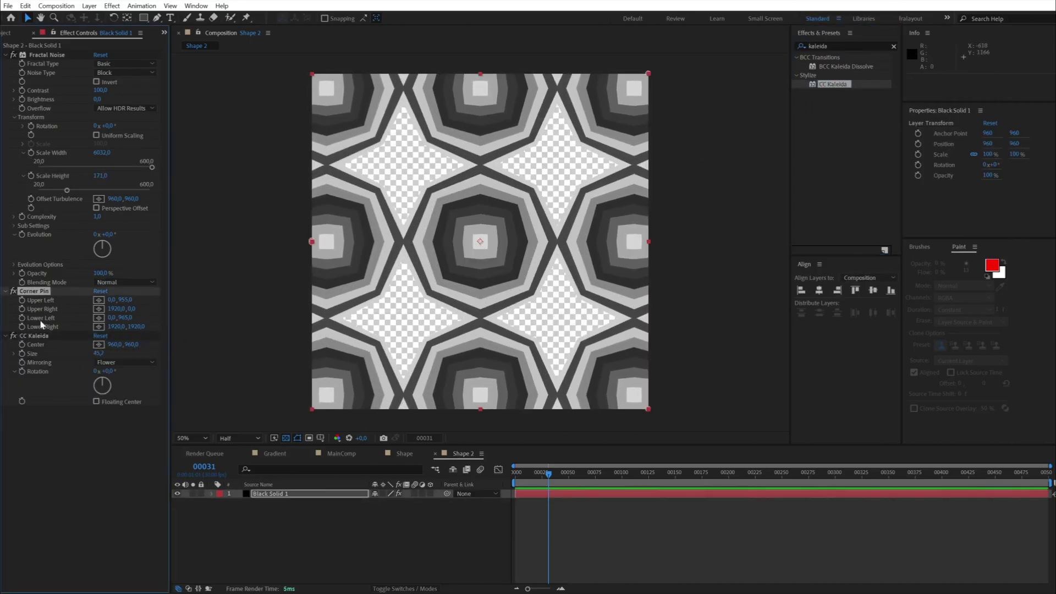
{"action": "left_click", "coordinate": [311, 242]}
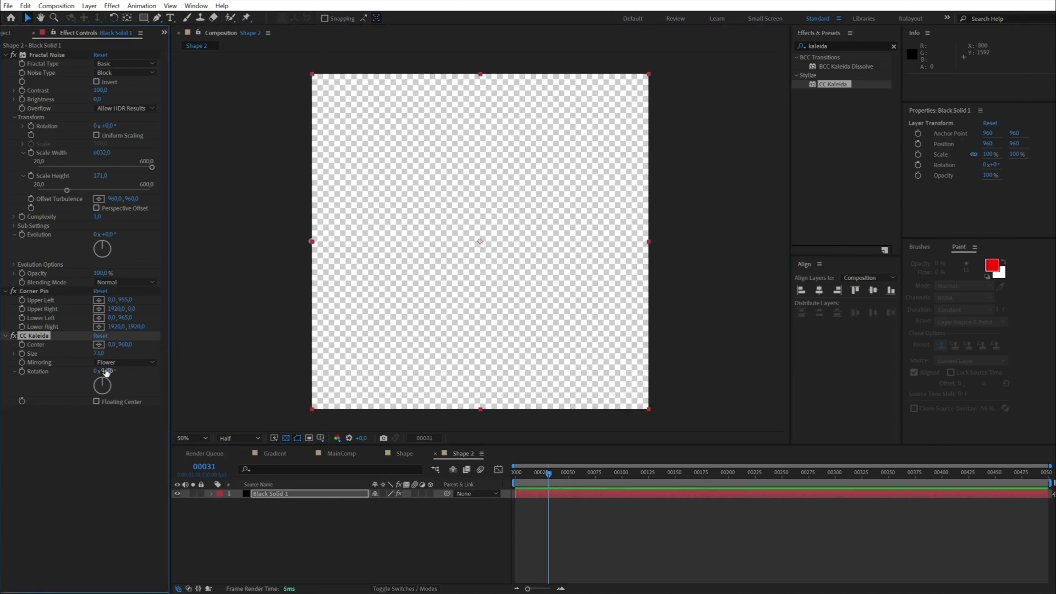
- Tune CC Kaleida into straight radiating rays with a size of 130.4 and a rotation of 115.3°
{"action": "mouse_move", "coordinate": [156, 370]}
{"action": "left_mouse_down"}
{"action": "mouse_move", "coordinate": [178, 368]}
{"action": "mouse_move", "coordinate": [161, 365]}
{"action": "left_mouse_up"}
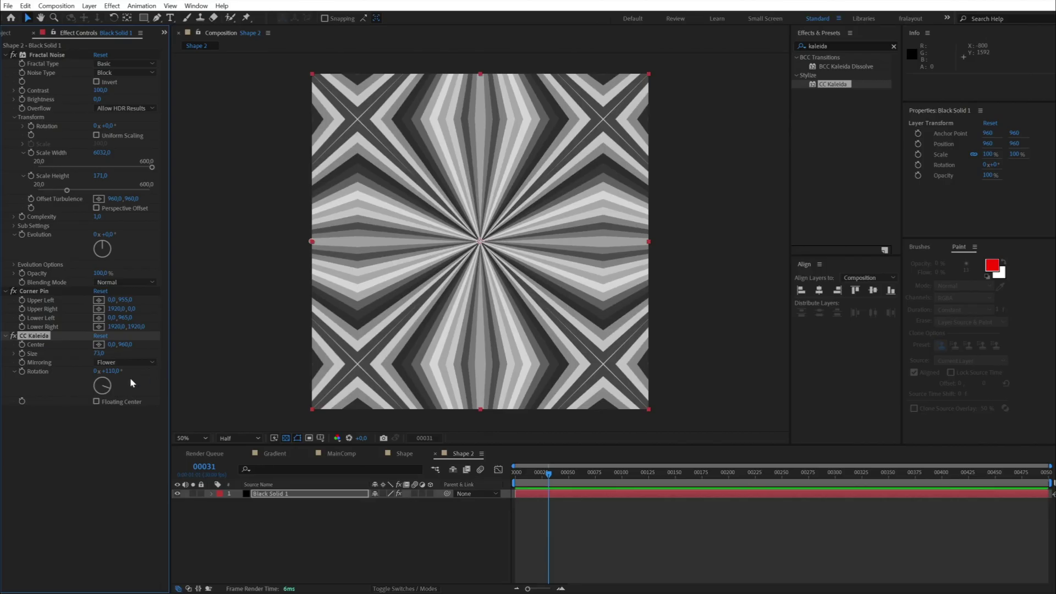
{"action": "type", "text": "120"}
{"action": "key", "text": "Return"}
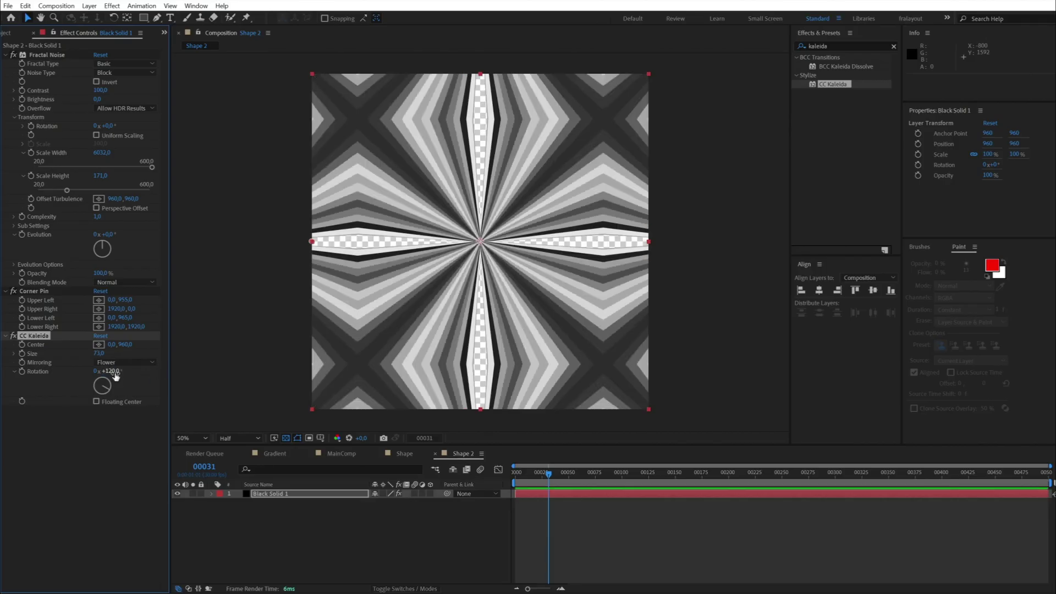
{"action": "left_click_drag", "start_coordinate": [115, 373], "coordinate": [92, 374]}
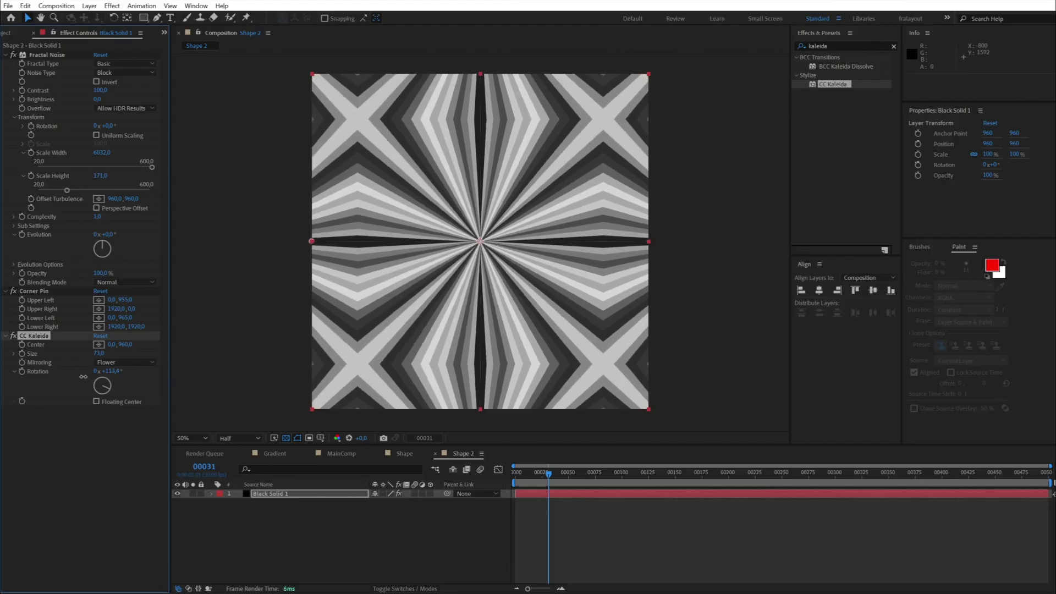
{"action": "type", "text": "1"}
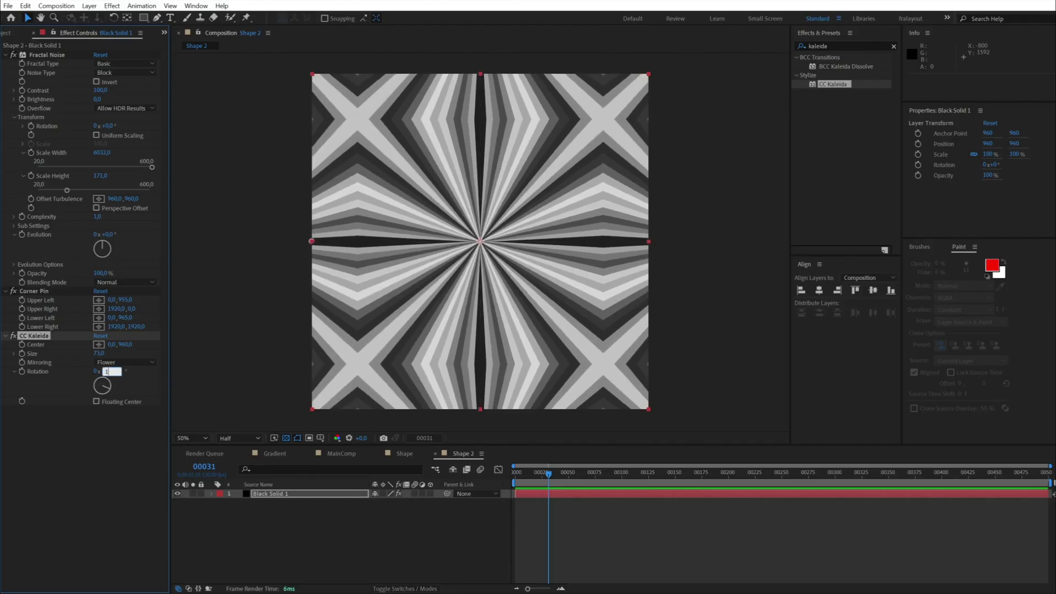
{"action": "type", "text": "71,0"}
{"action": "key", "text": "Return"}
{"action": "left_click_drag", "start_coordinate": [106, 352], "coordinate": [378, 333]}
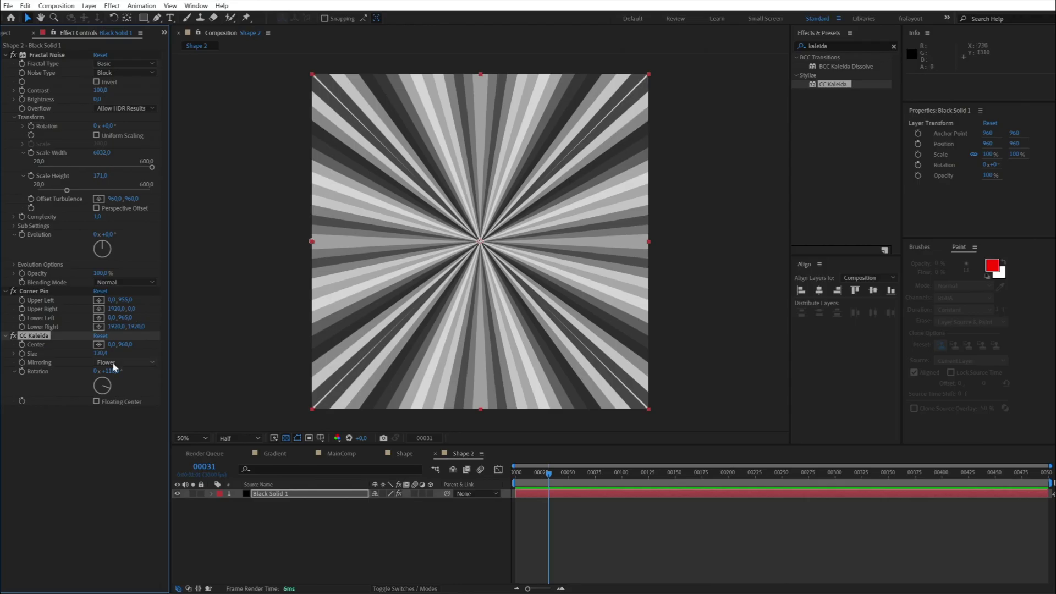
{"action": "left_click_drag", "start_coordinate": [114, 367], "coordinate": [117, 371]}
- Set the Fractal Noise Scale Height to 321 to widen the rays
{"action": "left_click_drag", "start_coordinate": [99, 177], "coordinate": [223, 186]}
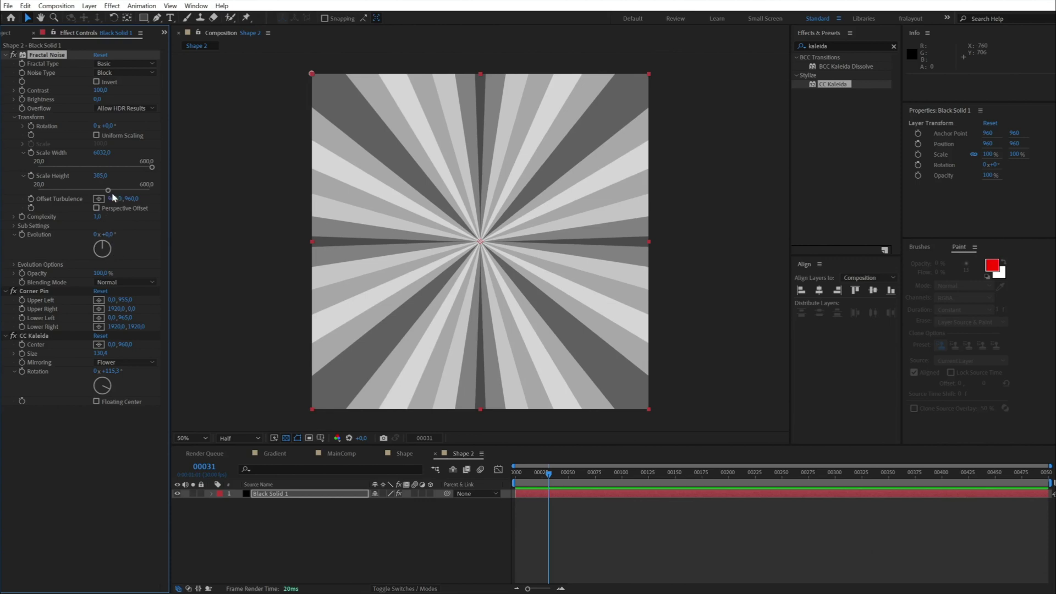
{"action": "left_click_drag", "start_coordinate": [100, 175], "coordinate": [76, 177]}
{"action": "left_click", "coordinate": [452, 533]}
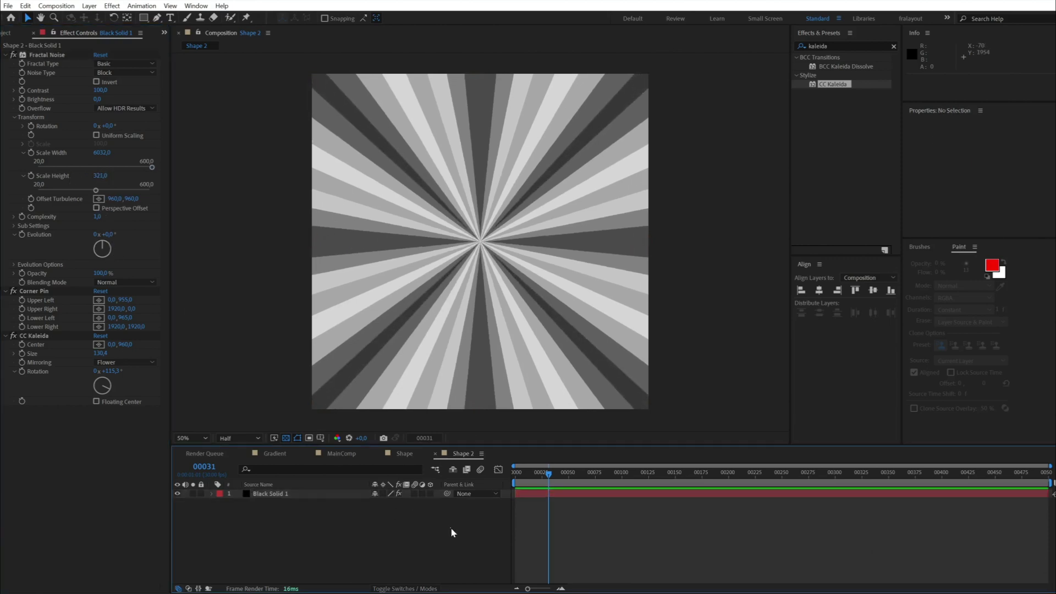
- Open the Gradient composition and collapse the keyframed properties of its white solid
{"action": "left_click", "coordinate": [332, 456]}
{"action": "left_click", "coordinate": [273, 455]}
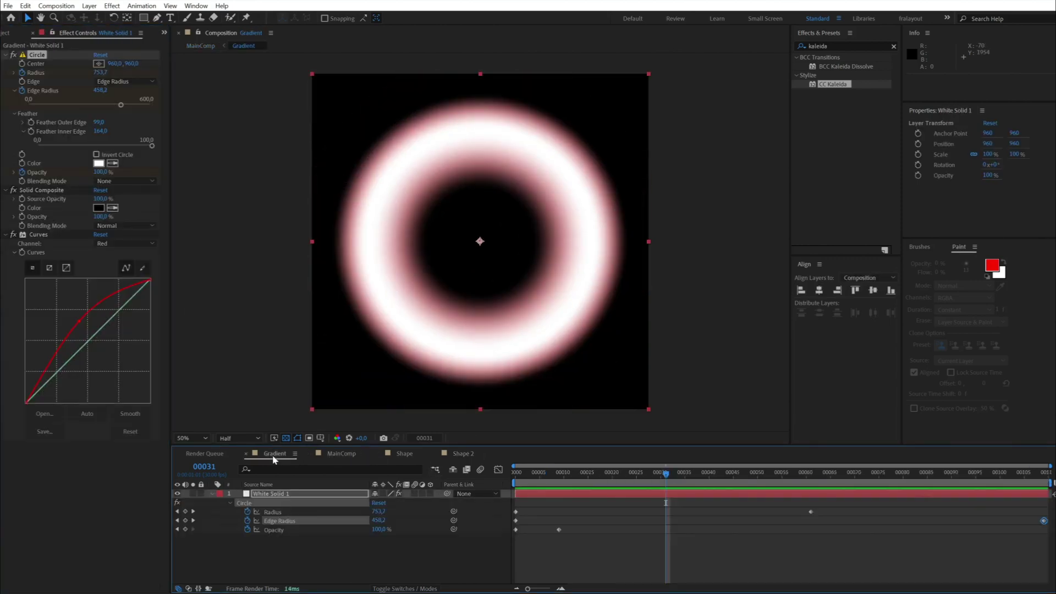
{"action": "left_click", "coordinate": [371, 551]}
{"action": "left_click", "coordinate": [229, 494]}
- Replace the Shape layer in MainComp with the Shape 2 composition
{"action": "left_click", "coordinate": [329, 455]}
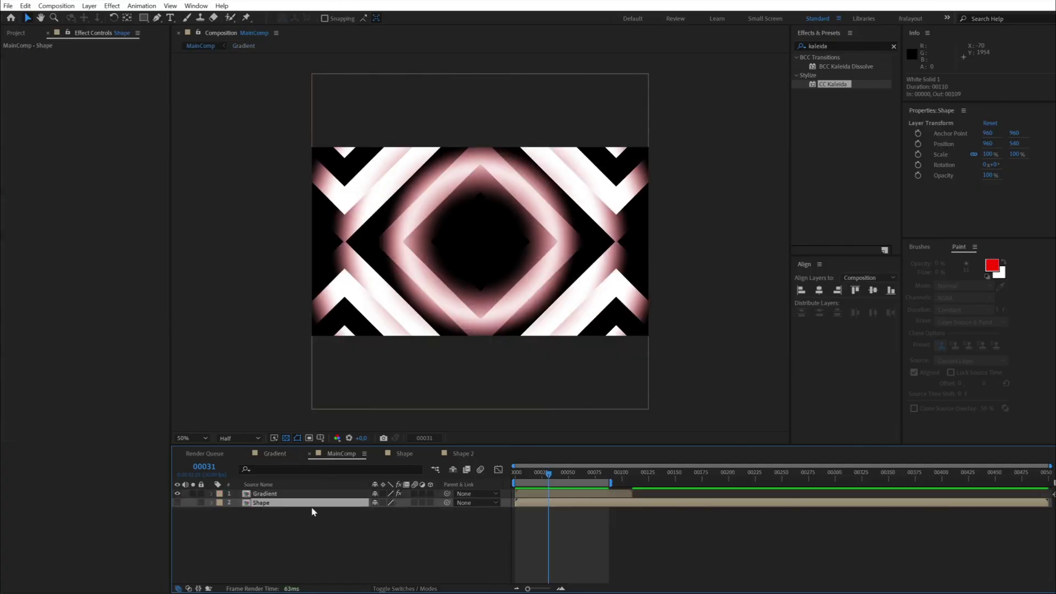
{"action": "left_click", "coordinate": [269, 503]}
{"action": "left_click", "coordinate": [15, 35]}
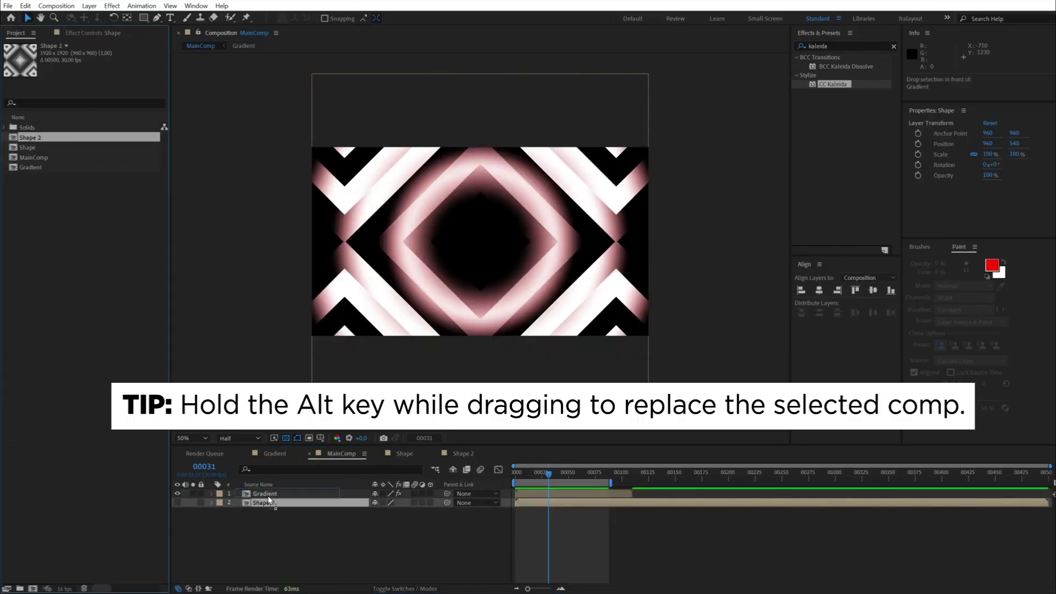
{"action": "left_click_drag", "start_coordinate": [269, 501], "coordinate": [271, 503]}
- Play back and scrub MainComp from frame 10 to examine the ray-shaped displacement
{"action": "left_click_drag", "start_coordinate": [543, 474], "coordinate": [526, 475]}
{"action": "scroll", "coordinate": [498, 375], "scroll_direction": "up", "scroll_amount": 1}
{"action": "key", "text": "space"}
{"action": "scroll", "coordinate": [501, 367], "scroll_direction": "down", "scroll_amount": 1}
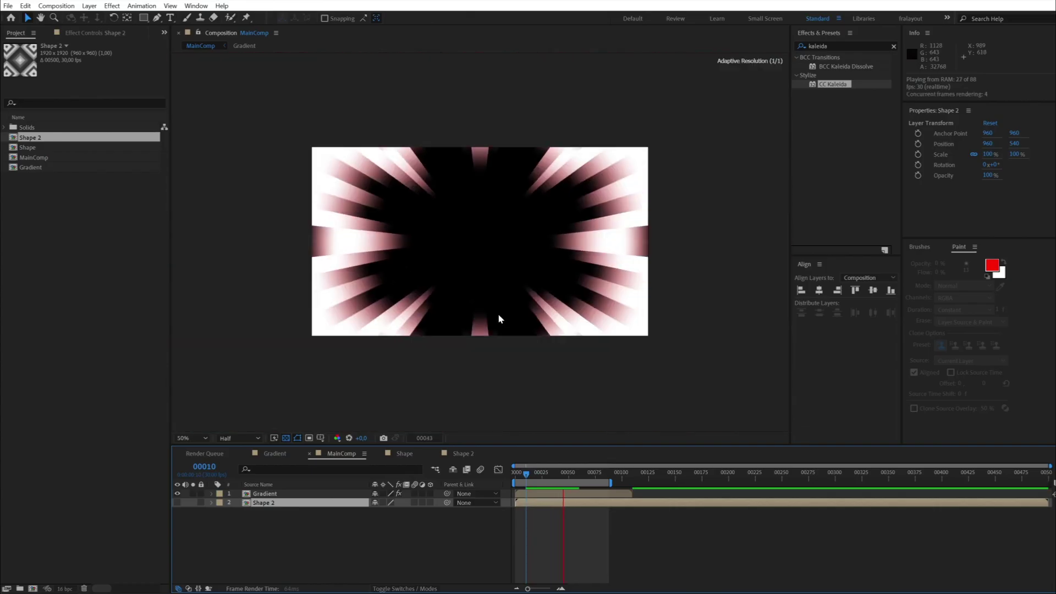
{"action": "left_click", "coordinate": [566, 474]}
{"action": "key", "text": "space"}
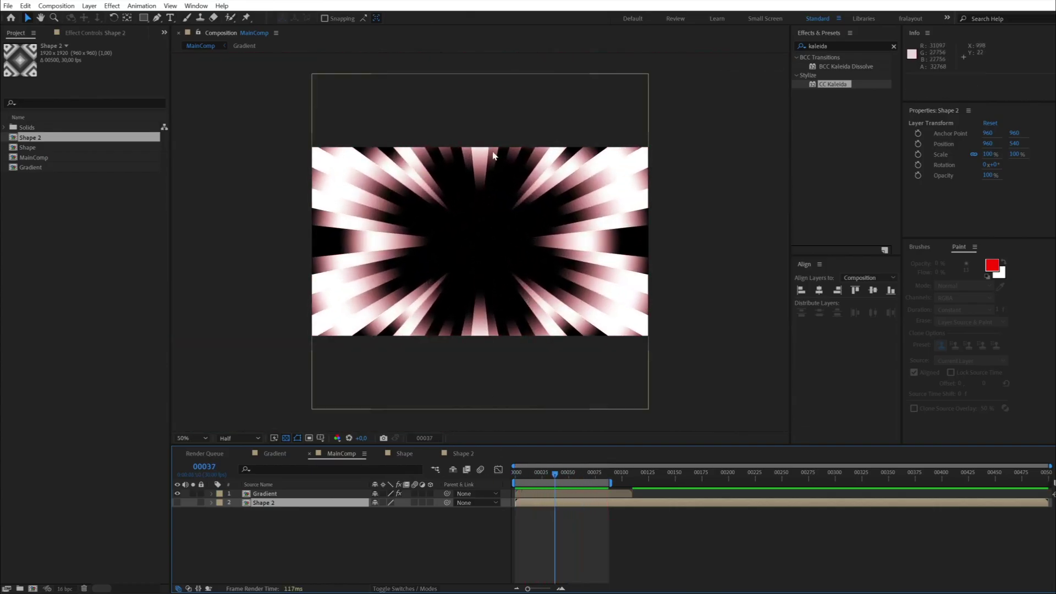
{"action": "scroll", "coordinate": [529, 286], "scroll_direction": "up", "scroll_amount": 1}
{"action": "left_click_drag", "start_coordinate": [569, 474], "coordinate": [543, 474]}
- Set the Gradient layer's Time Displacement Max Displacement Time to 0.4 and preview the animation
{"action": "left_click", "coordinate": [91, 33]}
{"action": "left_click", "coordinate": [300, 493]}
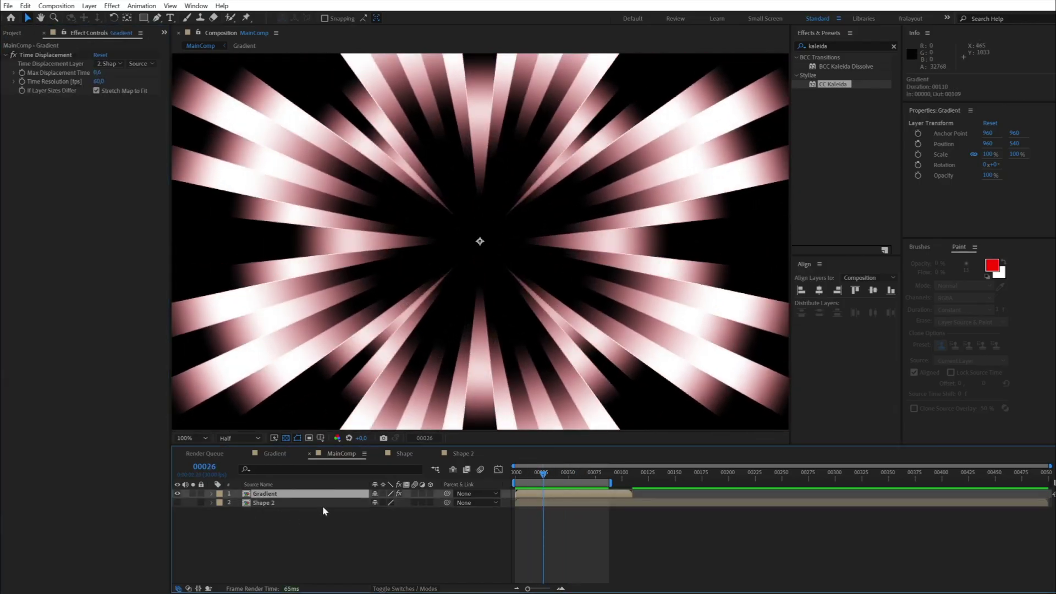
{"action": "mouse_move", "coordinate": [97, 72]}
{"action": "left_mouse_down"}
{"action": "mouse_move", "coordinate": [44, 72]}
{"action": "mouse_move", "coordinate": [77, 72]}
{"action": "left_mouse_up"}
{"action": "key", "text": "comma"}
{"action": "key", "text": "space"}
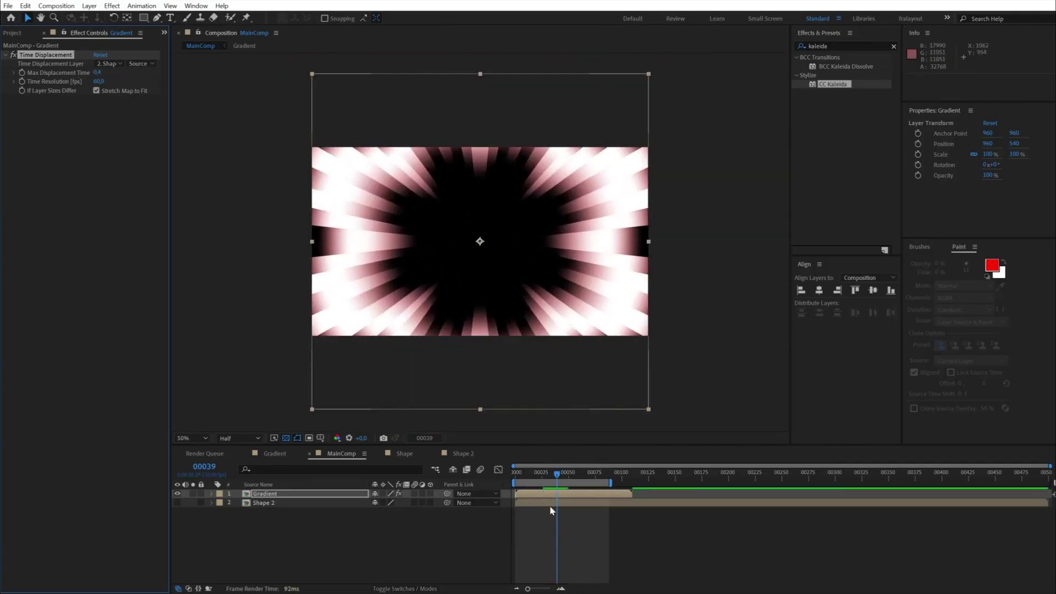
- Close the open Shape composition and order MainComp ahead of Gradient among the open timelines
{"action": "double_click", "coordinate": [553, 503]}
{"action": "left_click", "coordinate": [391, 455]}
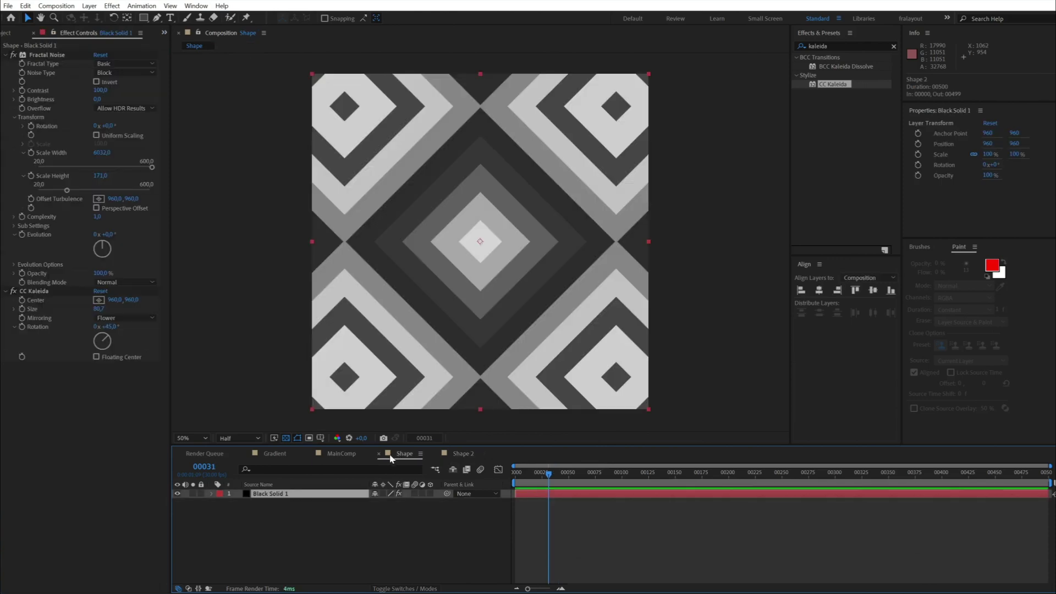
{"action": "left_click", "coordinate": [379, 454]}
{"action": "left_click", "coordinate": [323, 461]}
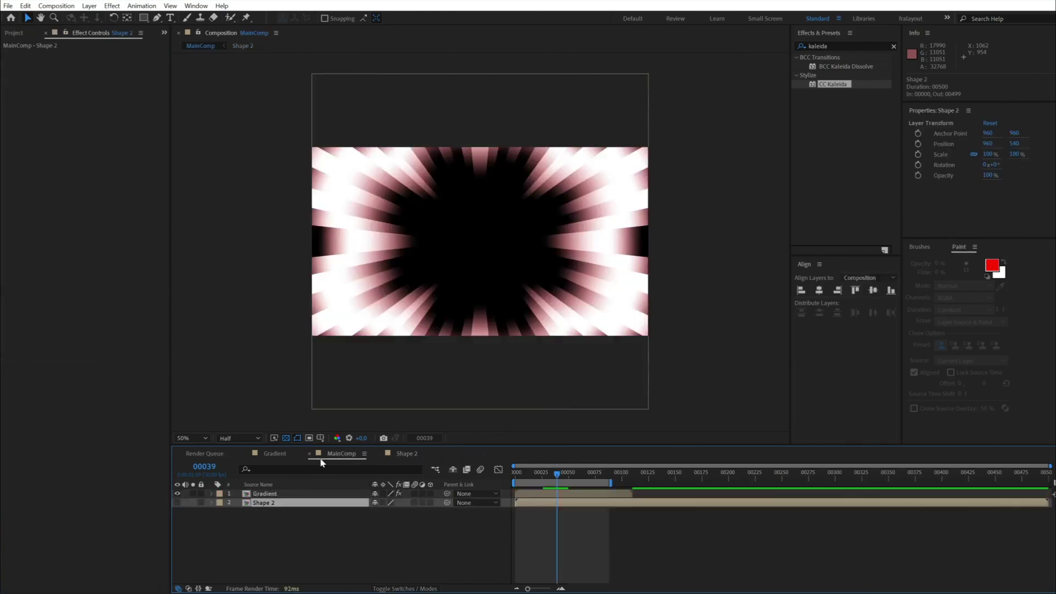
{"action": "left_click", "coordinate": [269, 456]}
{"action": "left_click", "coordinate": [37, 235]}
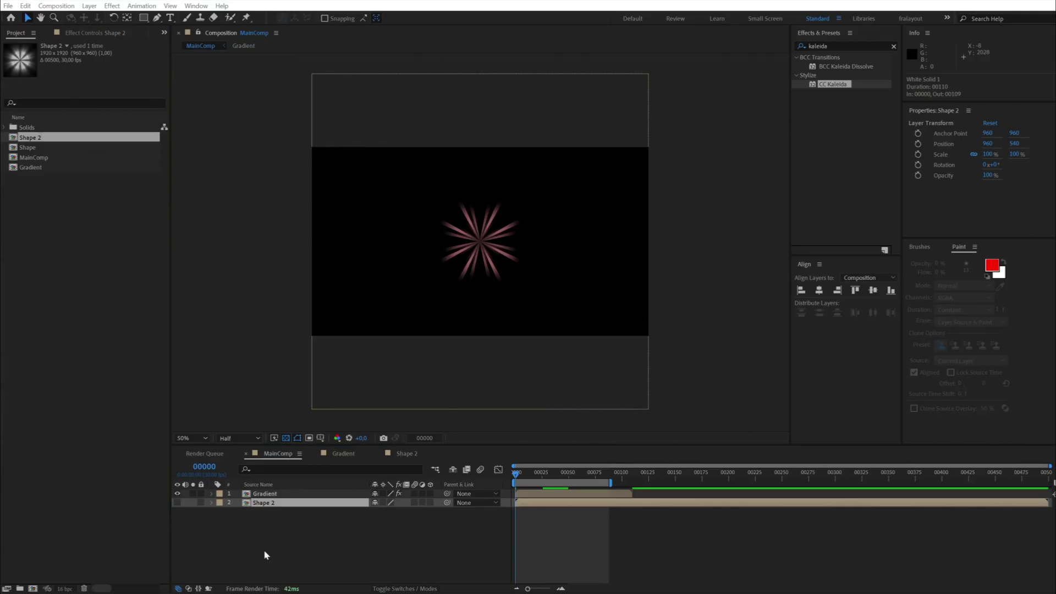
- Extend MainComp's work area to the end of the Gradient layer and preview the whole animation from frame 0
{"action": "key", "text": "space"}
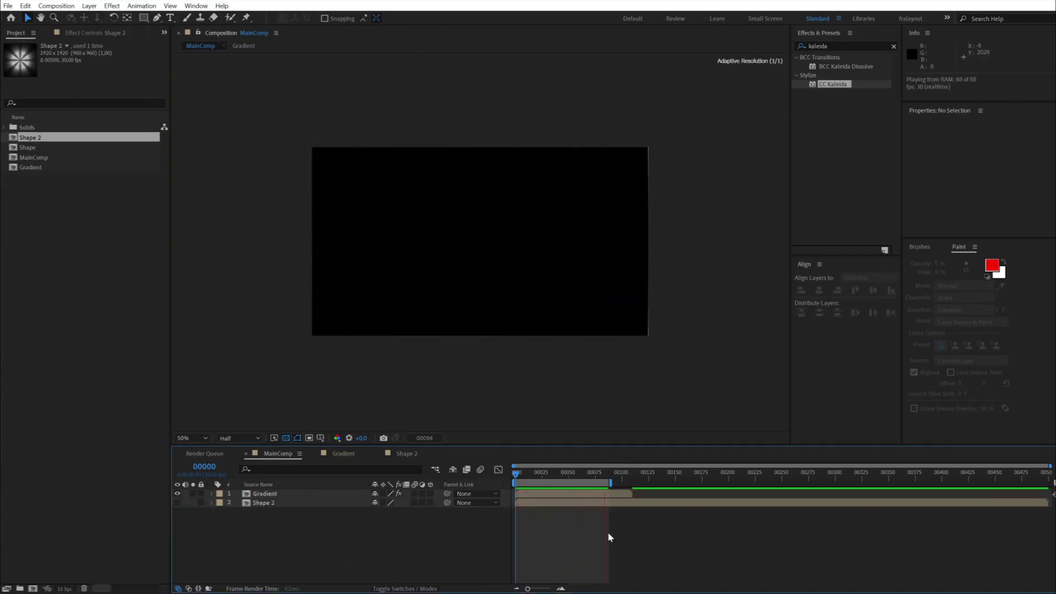
{"action": "key", "text": "space"}
{"action": "left_click_drag", "start_coordinate": [597, 481], "coordinate": [516, 482]}
{"action": "key", "text": "space"}
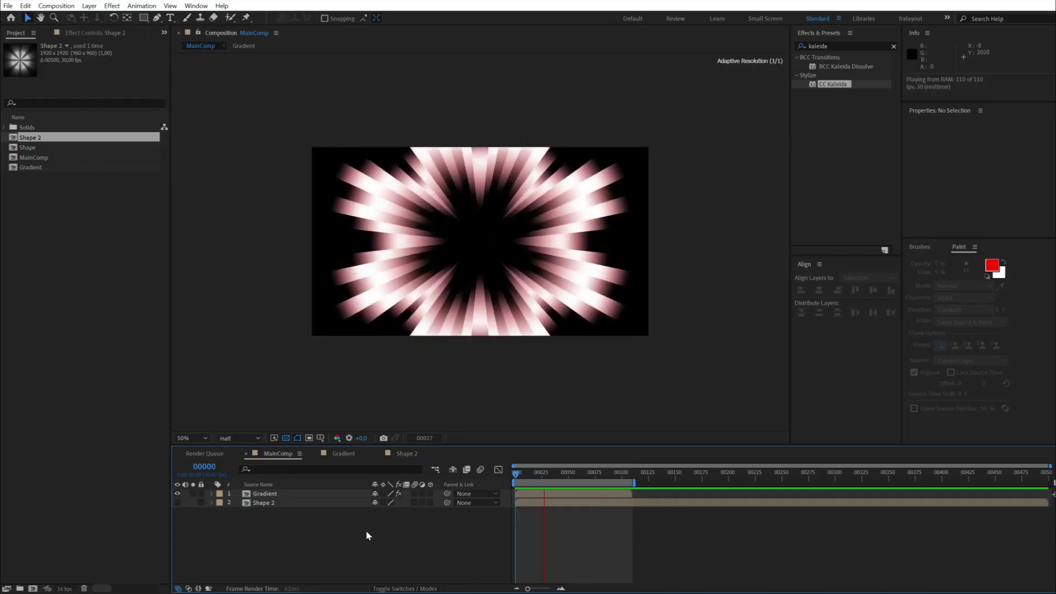
{"action": "scroll", "coordinate": [470, 254], "scroll_direction": "up", "scroll_amount": 2}
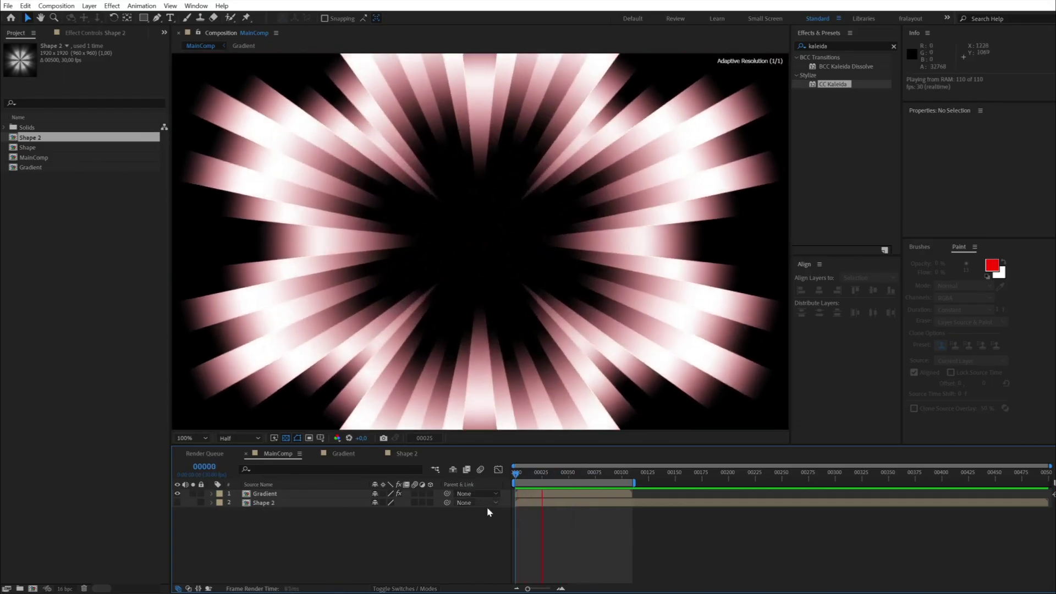
{"action": "key", "text": "space"}
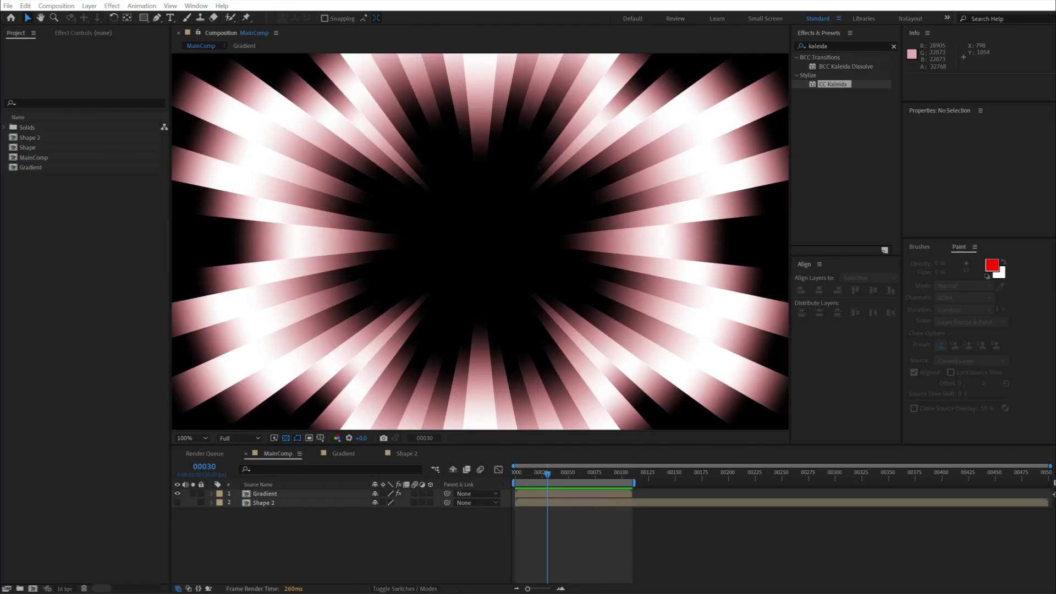
- Open the Gradient composition, duplicate White Solid 1 and shift the copy to start at frame 26
{"action": "left_click", "coordinate": [262, 498]}
{"action": "left_click", "coordinate": [260, 503]}
{"action": "left_click", "coordinate": [260, 510]}
{"action": "double_click", "coordinate": [270, 494]}
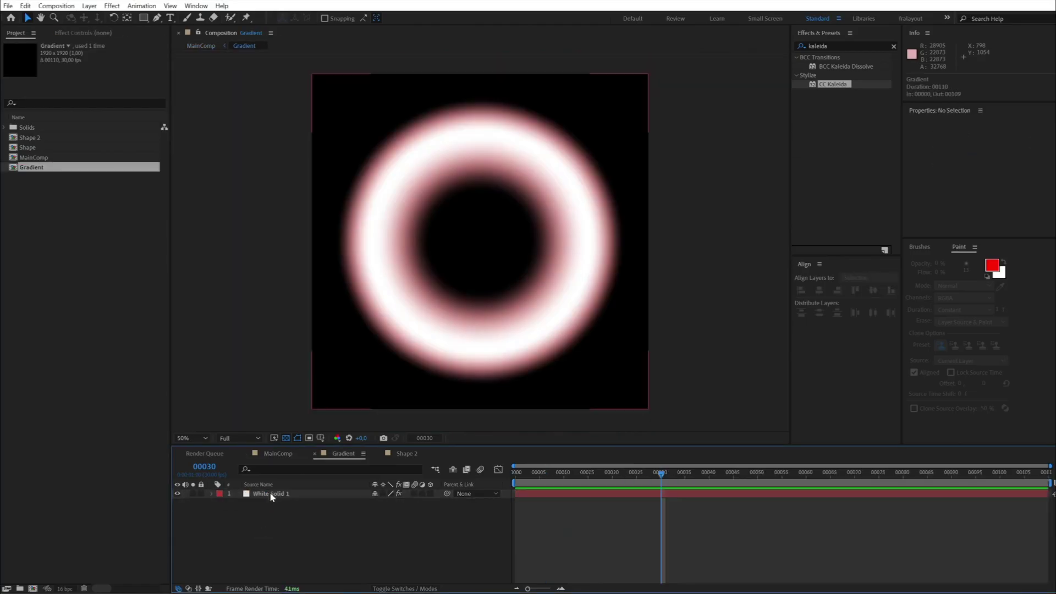
{"action": "mouse_move", "coordinate": [662, 475]}
{"action": "left_mouse_down"}
{"action": "mouse_move", "coordinate": [506, 464]}
{"action": "mouse_move", "coordinate": [666, 477]}
{"action": "left_mouse_up"}
{"action": "left_click", "coordinate": [680, 495]}
{"action": "key", "text": "ctrl+d"}
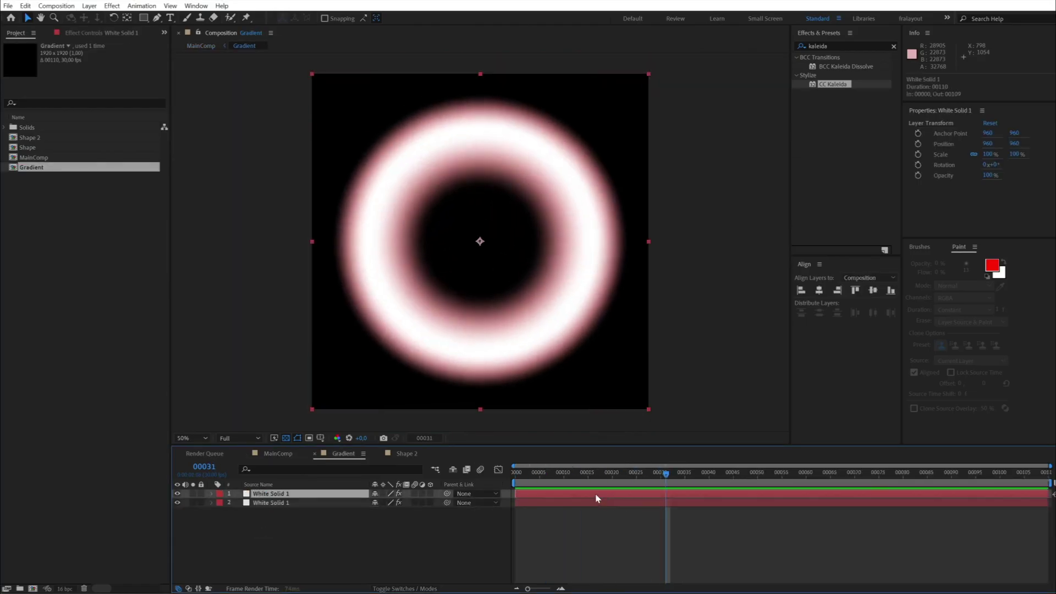
{"action": "left_click_drag", "start_coordinate": [596, 495], "coordinate": [723, 496]}
- Show the layer modes and set both white solids' blending mode to Screen
{"action": "left_click", "coordinate": [310, 502], "text": "shift"}
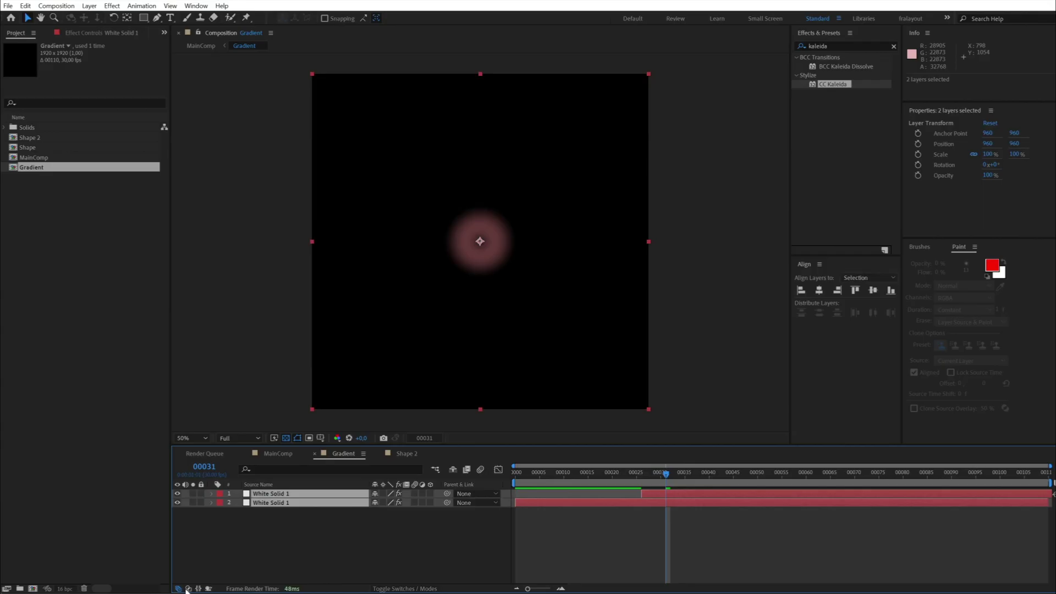
{"action": "left_click", "coordinate": [188, 588]}
{"action": "left_click", "coordinate": [454, 493]}
{"action": "left_click", "coordinate": [471, 146]}
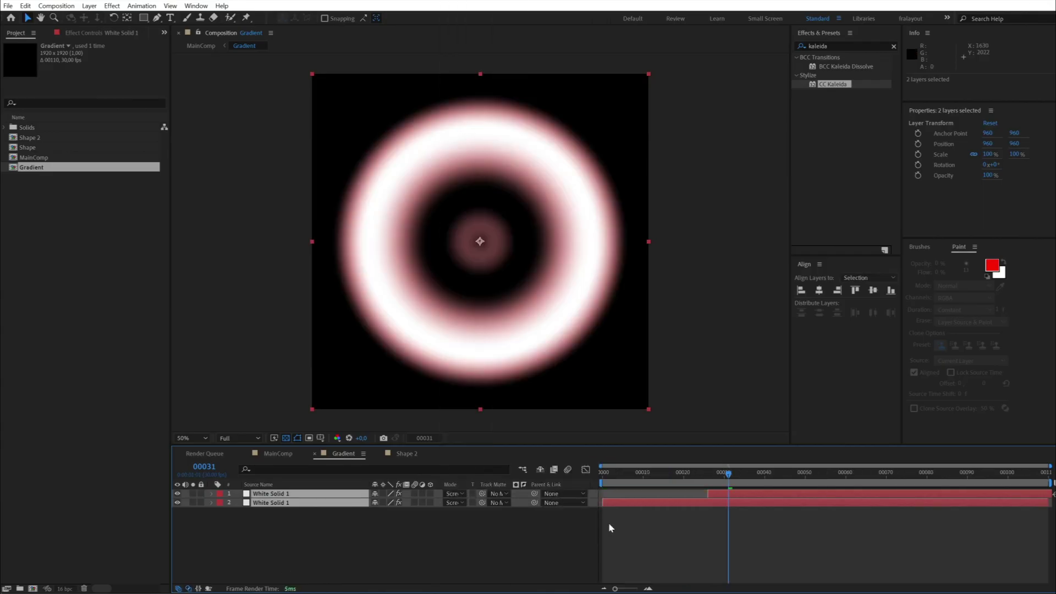
- Preview the two rings and delay the upper white solid by 15 frames to start at frame 41
{"action": "key", "text": "space"}
{"action": "left_click_drag", "start_coordinate": [767, 493], "coordinate": [828, 494]}
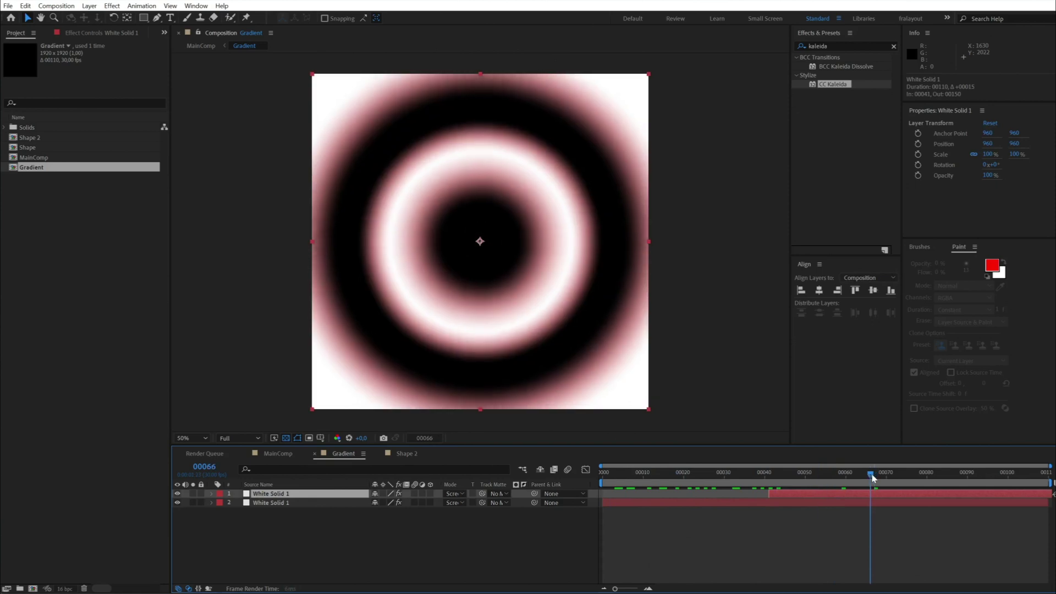
- Return to MainComp and review the ray animation while moving the playhead back to frame 0
{"action": "key", "text": "Tab"}
{"action": "left_click", "coordinate": [601, 534]}
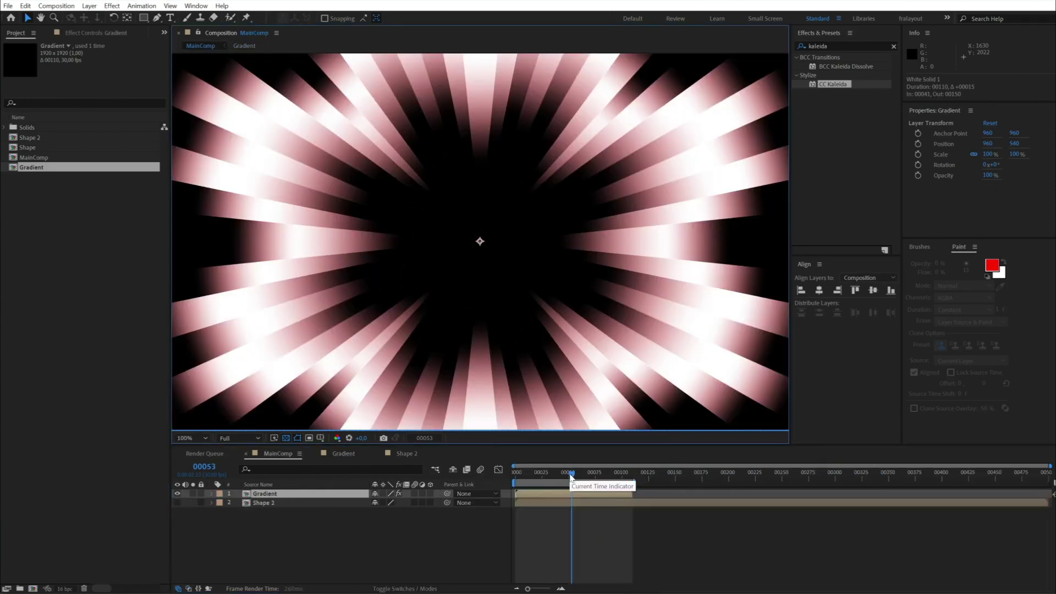
{"action": "left_click_drag", "start_coordinate": [570, 476], "coordinate": [516, 474]}
{"action": "key", "text": "comma"}
{"action": "key", "text": "comma"}
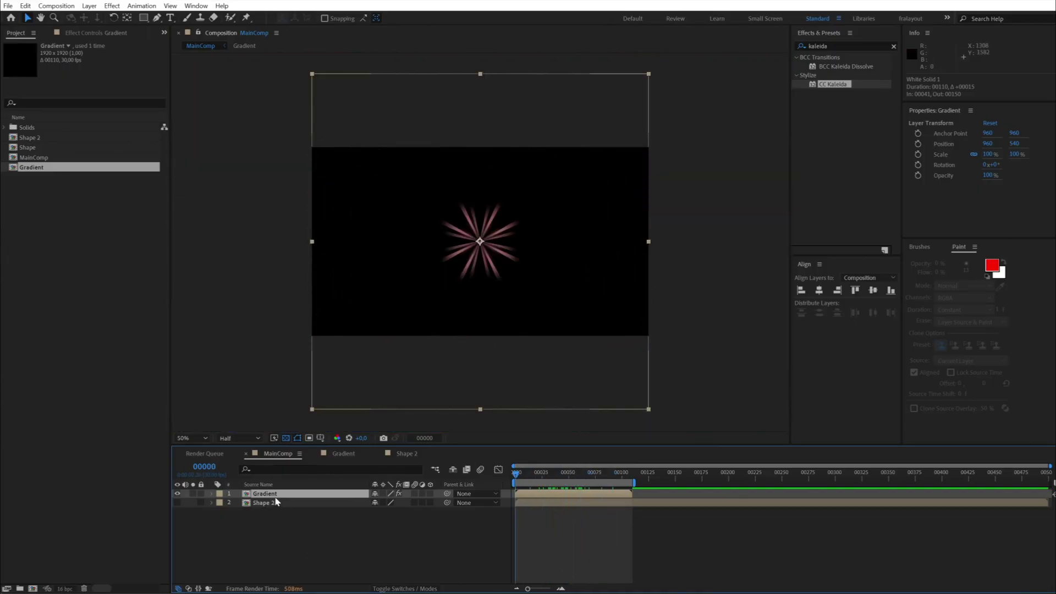
- In the Gradient composition, move the upper white solid 14 frames earlier to start at frame 27, and preview the result in MainComp
{"action": "double_click", "coordinate": [275, 495]}
{"action": "key", "text": "space"}
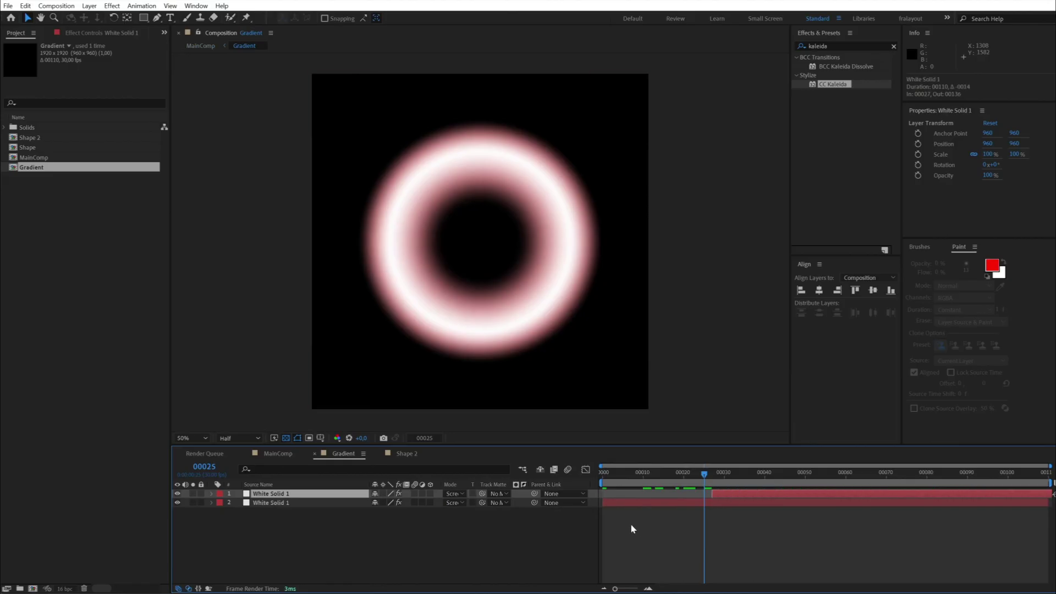
{"action": "key", "text": "Tab"}
{"action": "left_click", "coordinate": [572, 522]}
{"action": "key", "text": "space"}
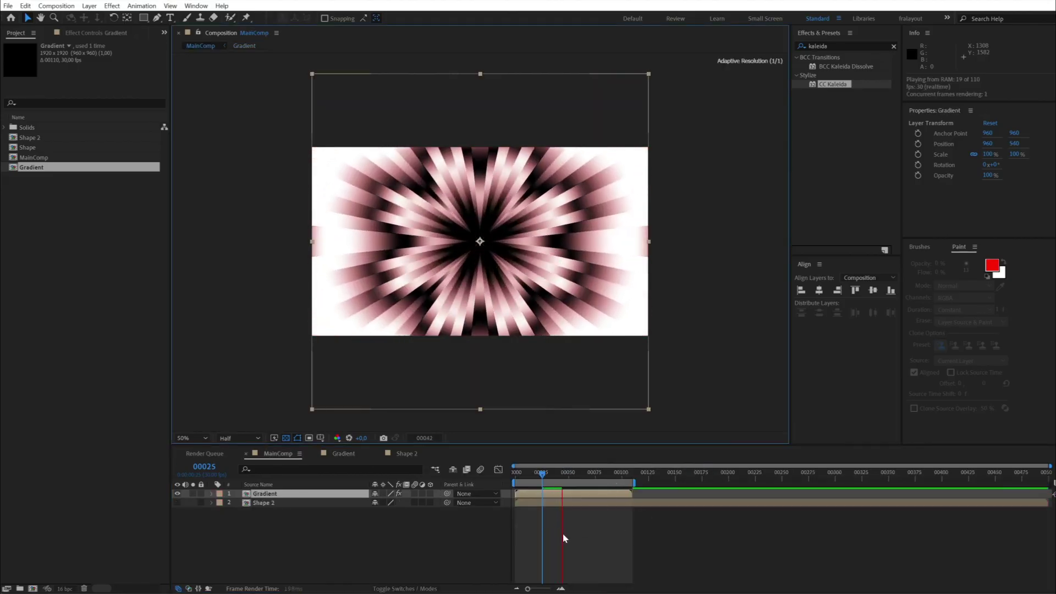
{"action": "key", "text": "space"}
- Add an adjustment layer above the Gradient layer in MainComp and name it CC
{"action": "right_click", "coordinate": [348, 527]}
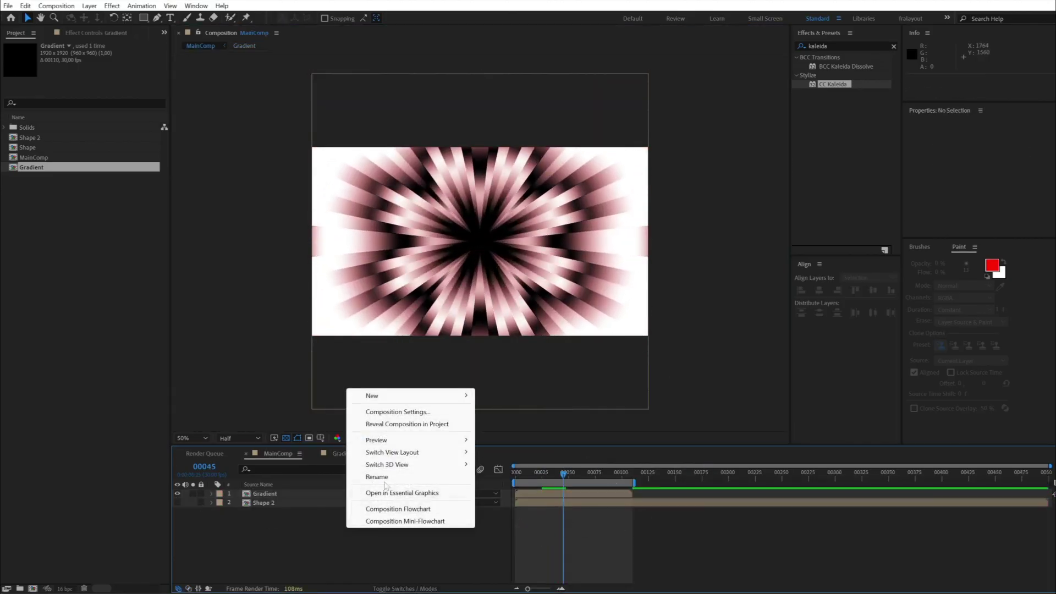
{"action": "mouse_move", "coordinate": [396, 395]}
{"action": "left_click", "coordinate": [517, 486]}
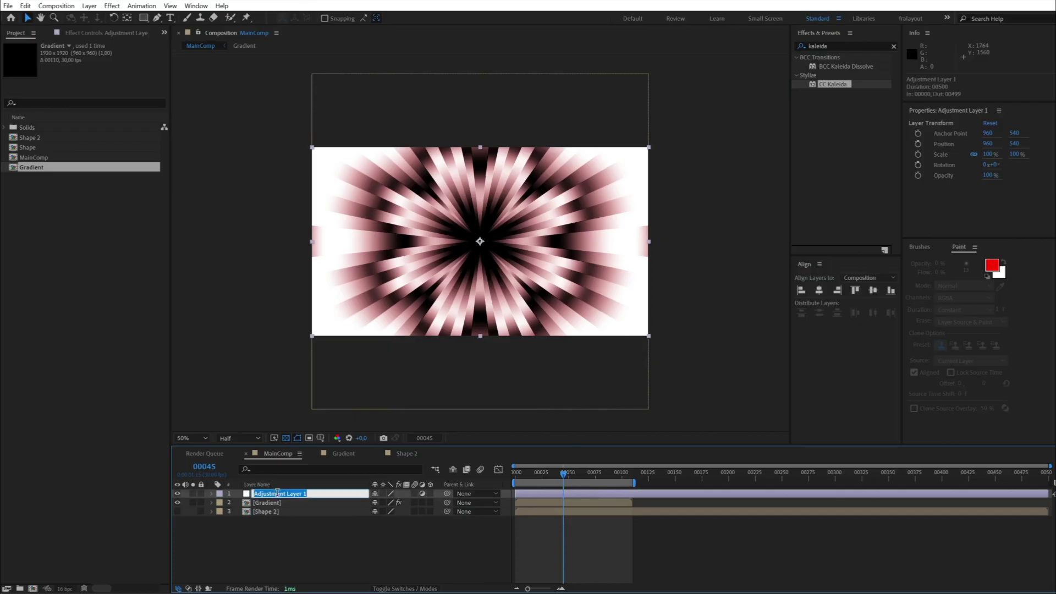
{"action": "left_click", "coordinate": [334, 558]}
- Apply the Curves effect to the CC layer and bend its RGB curve into an S shape with darker shadows and brighter highlights
{"action": "left_click_drag", "start_coordinate": [842, 47], "coordinate": [728, 44]}
{"action": "type", "text": "curve"}
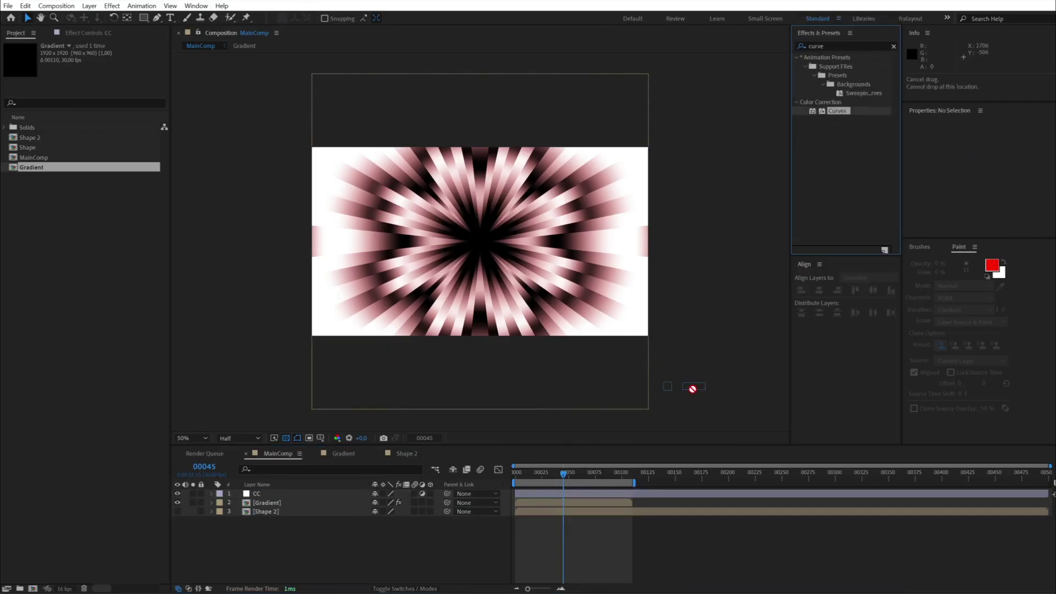
{"action": "left_click_drag", "start_coordinate": [692, 389], "coordinate": [272, 495]}
{"action": "scroll", "coordinate": [517, 246], "scroll_direction": "up", "scroll_amount": 1}
{"action": "left_click_drag", "start_coordinate": [89, 162], "coordinate": [65, 204]}
{"action": "left_click_drag", "start_coordinate": [110, 138], "coordinate": [104, 141]}
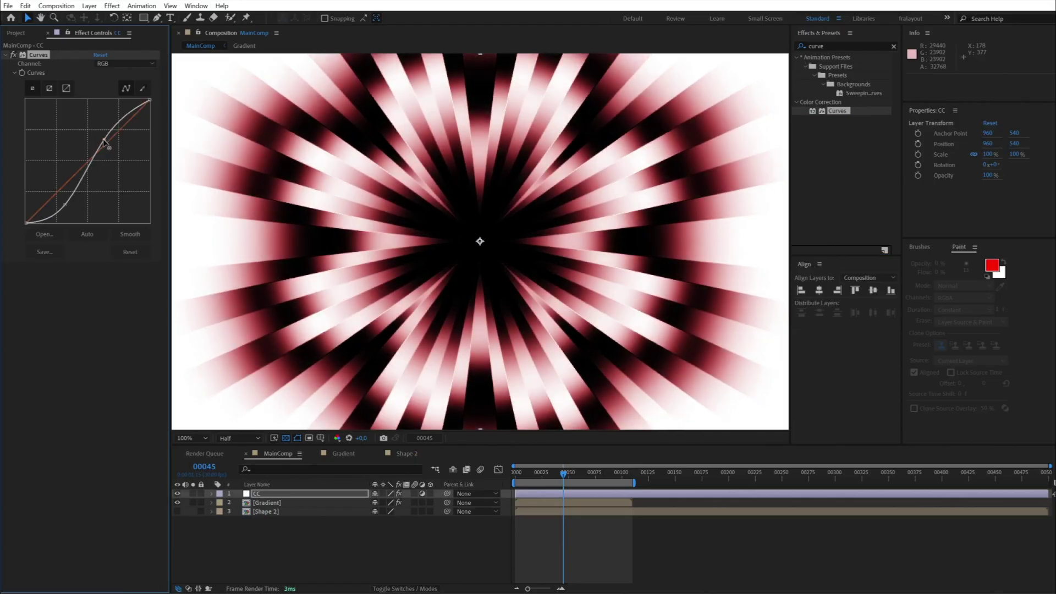
- In the Gradient composition, set the Circle effect's color to cream EAE2C4 on both white solids
{"action": "double_click", "coordinate": [268, 504]}
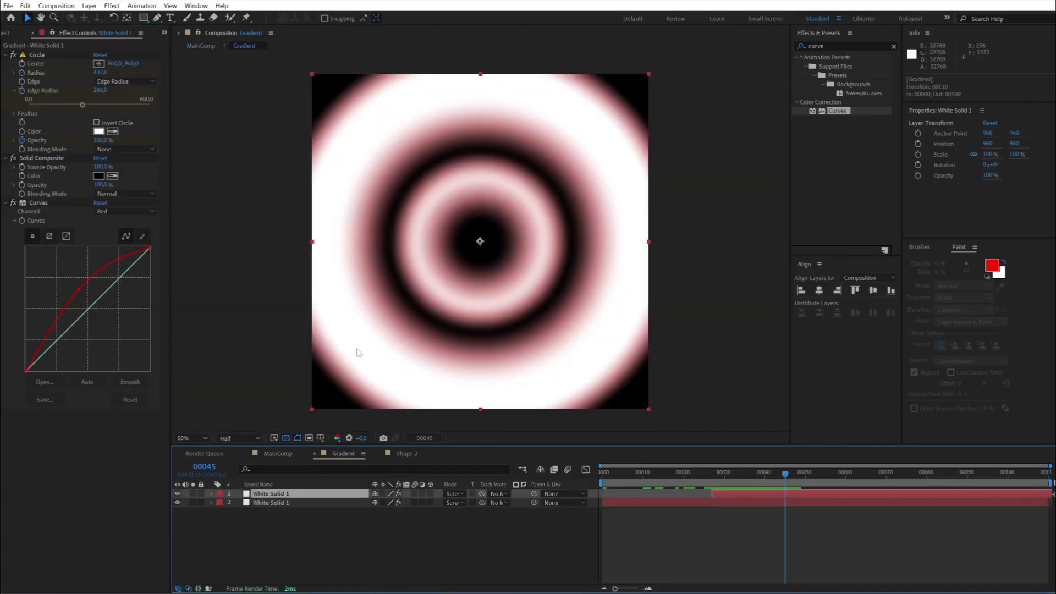
{"action": "left_click", "coordinate": [98, 132]}
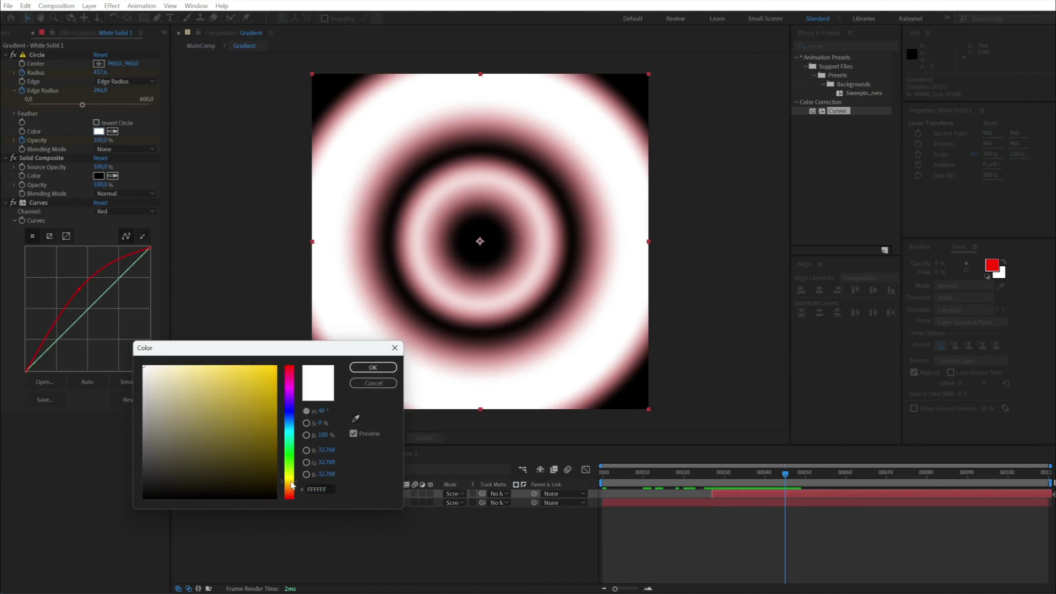
{"action": "mouse_move", "coordinate": [170, 398]}
{"action": "left_mouse_down"}
{"action": "mouse_move", "coordinate": [179, 385]}
{"action": "mouse_move", "coordinate": [163, 376]}
{"action": "left_mouse_up"}
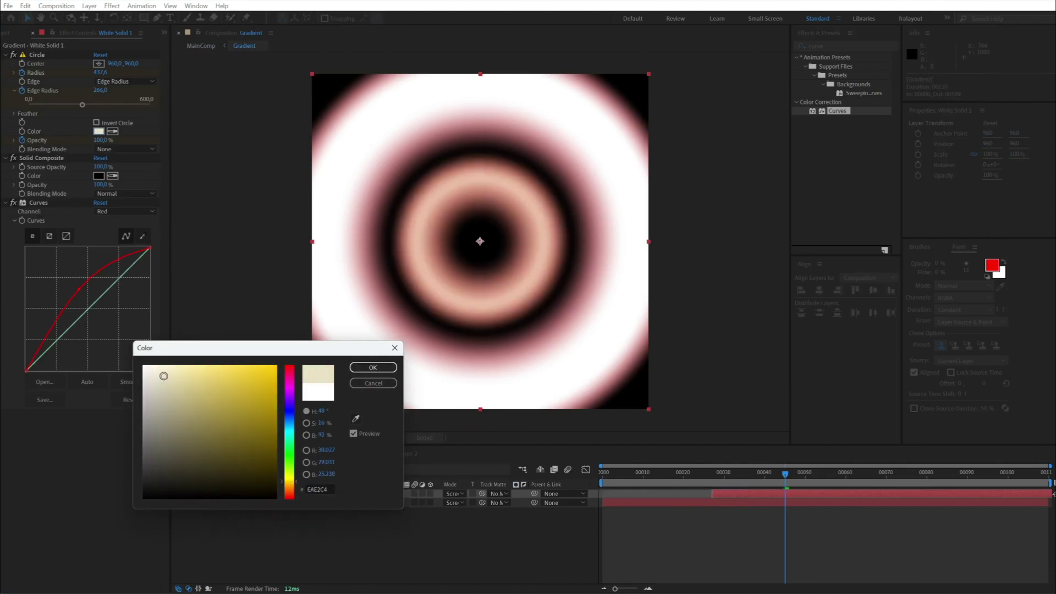
{"action": "left_click", "coordinate": [386, 368]}
{"action": "left_click", "coordinate": [100, 132]}
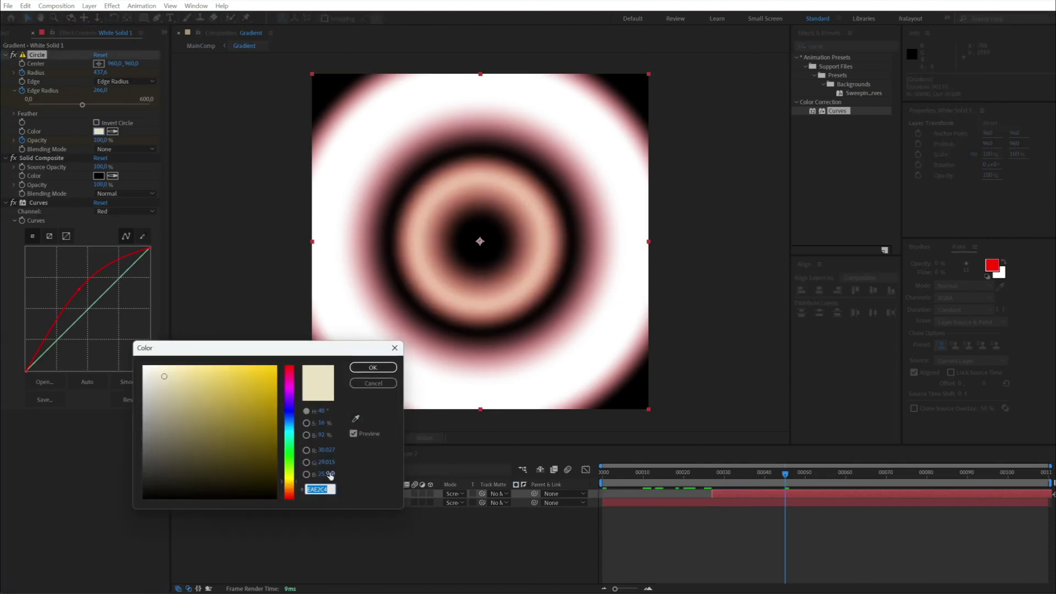
{"action": "left_click", "coordinate": [373, 368]}
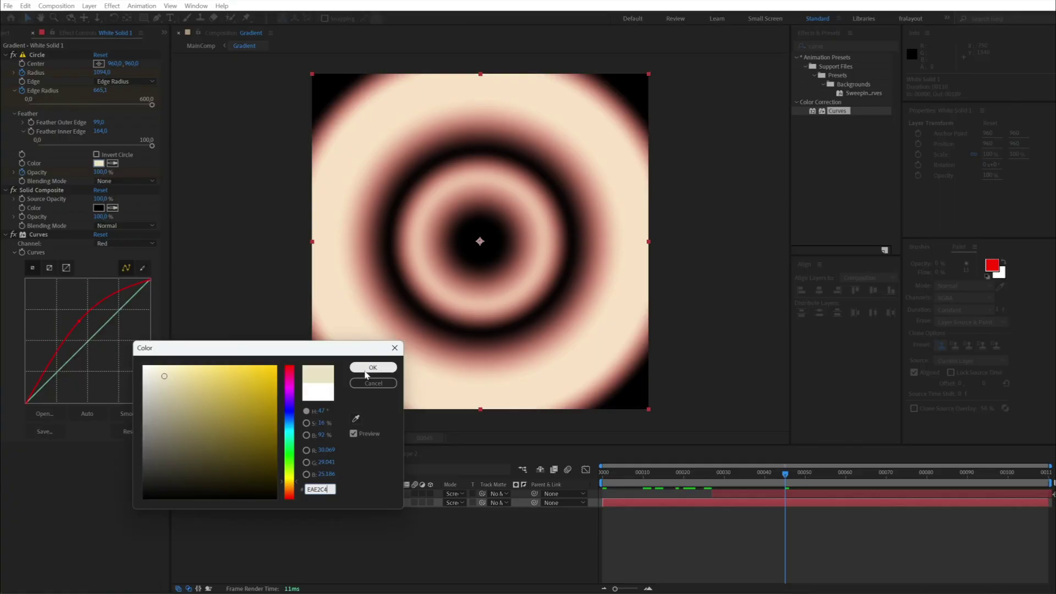
{"action": "left_click", "coordinate": [373, 367]}
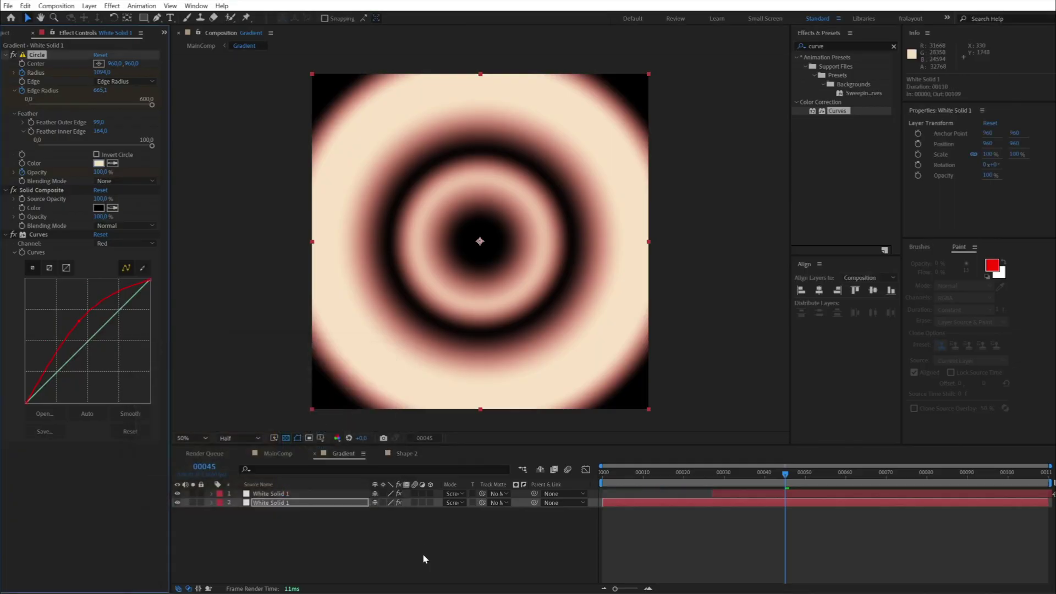
- Return to MainComp and check the recolored rays, moving the playhead to frame 36
{"action": "key", "text": "Tab"}
{"action": "left_click", "coordinate": [341, 577]}
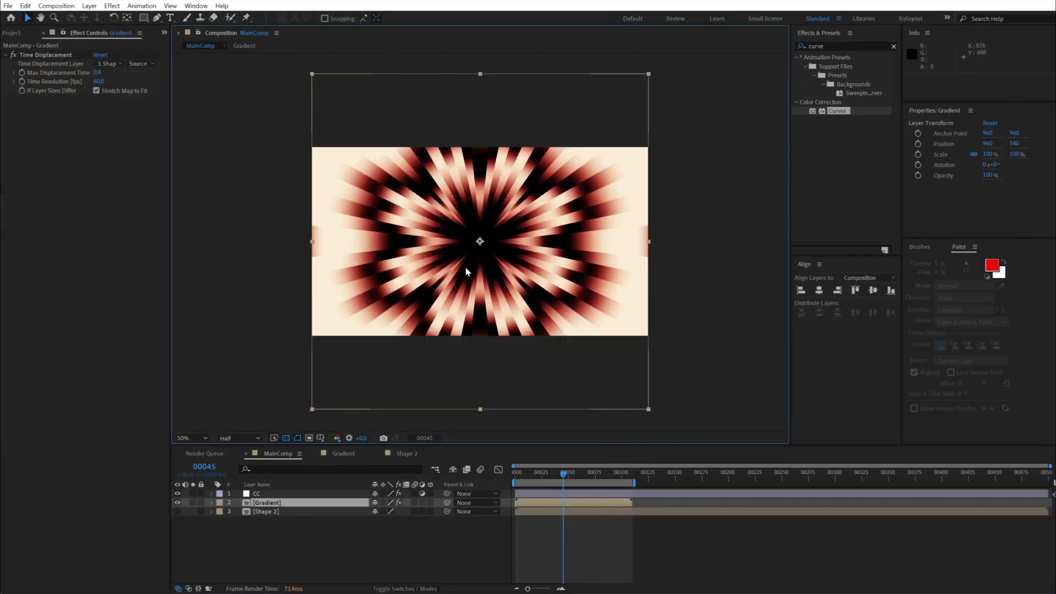
{"action": "key", "text": "slash"}
{"action": "mouse_move", "coordinate": [563, 474]}
{"action": "left_mouse_down"}
{"action": "mouse_move", "coordinate": [575, 476]}
{"action": "mouse_move", "coordinate": [553, 477]}
{"action": "left_mouse_up"}
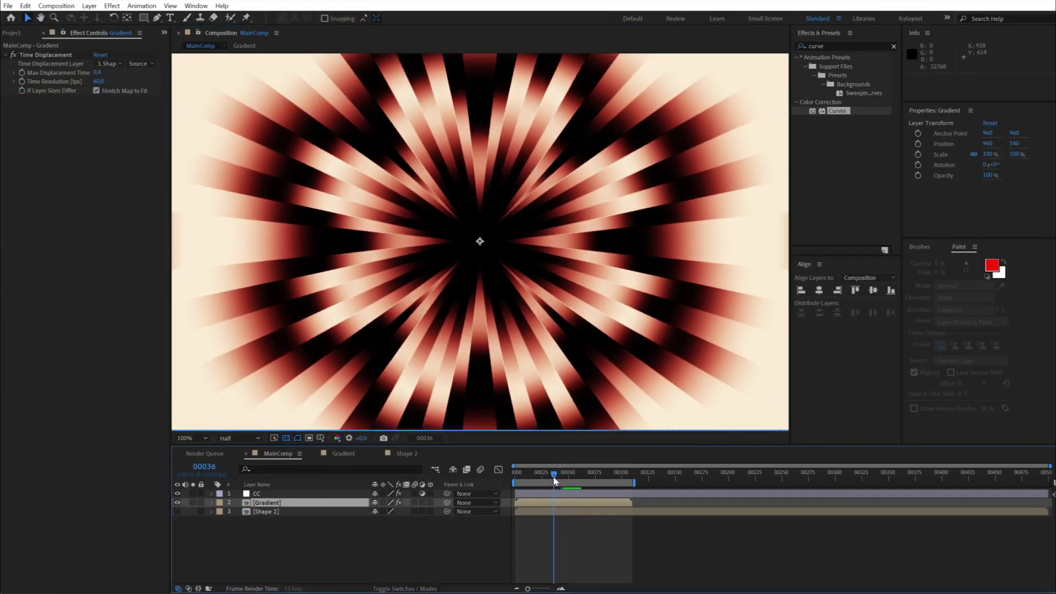
- Try a Fractal Noise Scale Height of about 750 on Shape 2's black solid and check the wider rays in MainComp
{"action": "double_click", "coordinate": [278, 511]}
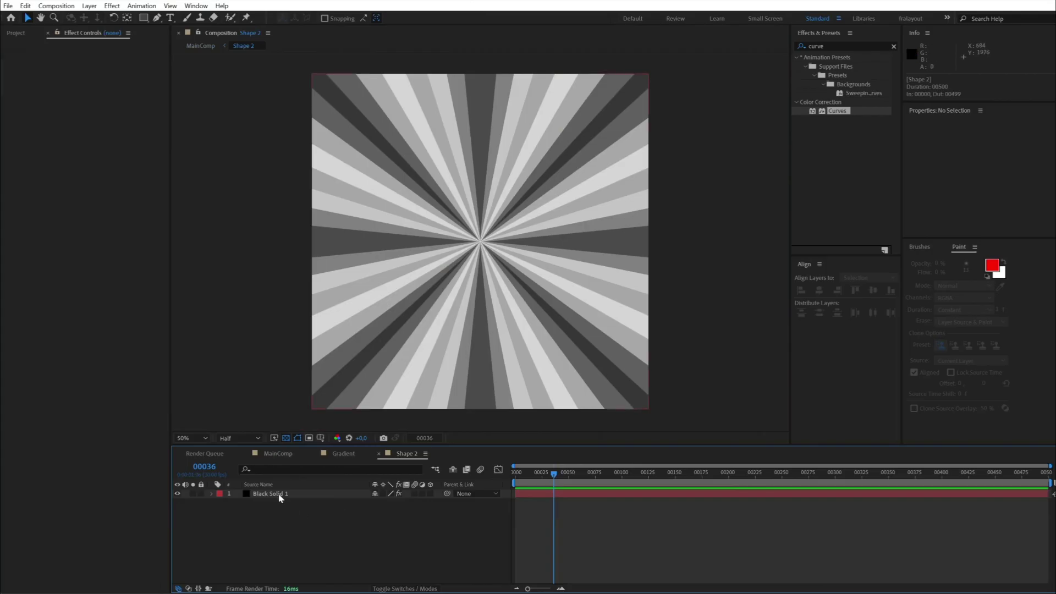
{"action": "left_click", "coordinate": [280, 494]}
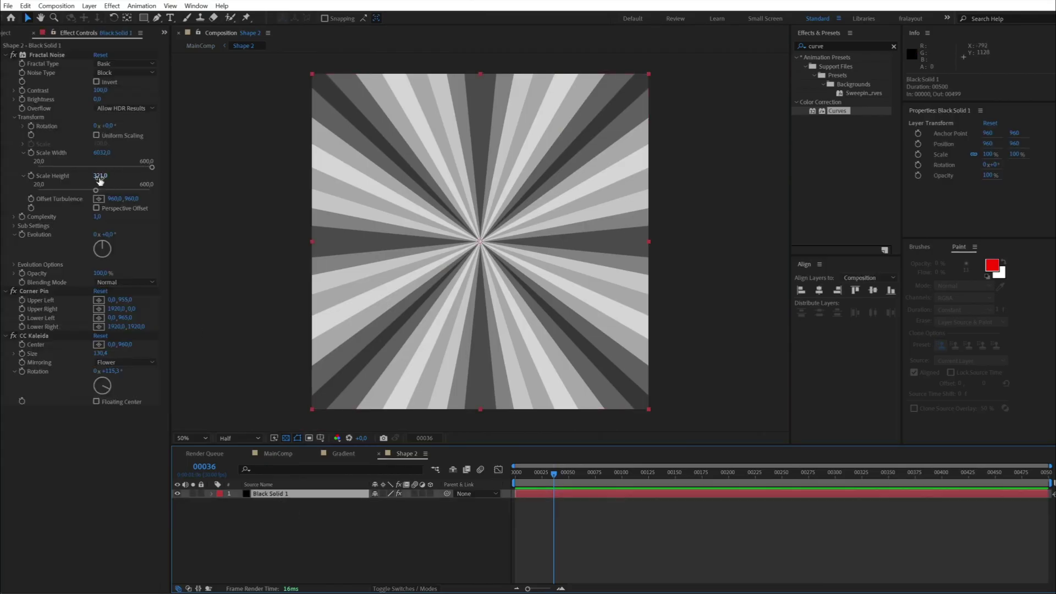
{"action": "left_click_drag", "start_coordinate": [100, 180], "coordinate": [303, 154]}
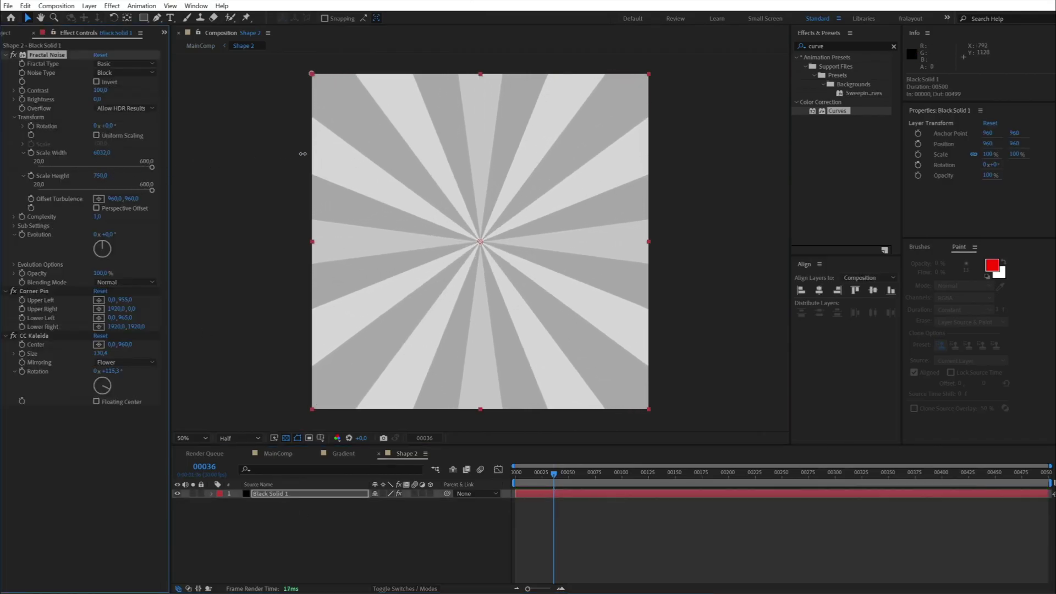
{"action": "left_click", "coordinate": [281, 454]}
{"action": "left_click_drag", "start_coordinate": [561, 477], "coordinate": [527, 472]}
- Set the Fractal Noise Scale Height on Shape 2's black solid to 387, close the Gradient timeline and preview MainComp
{"action": "left_click", "coordinate": [406, 454]}
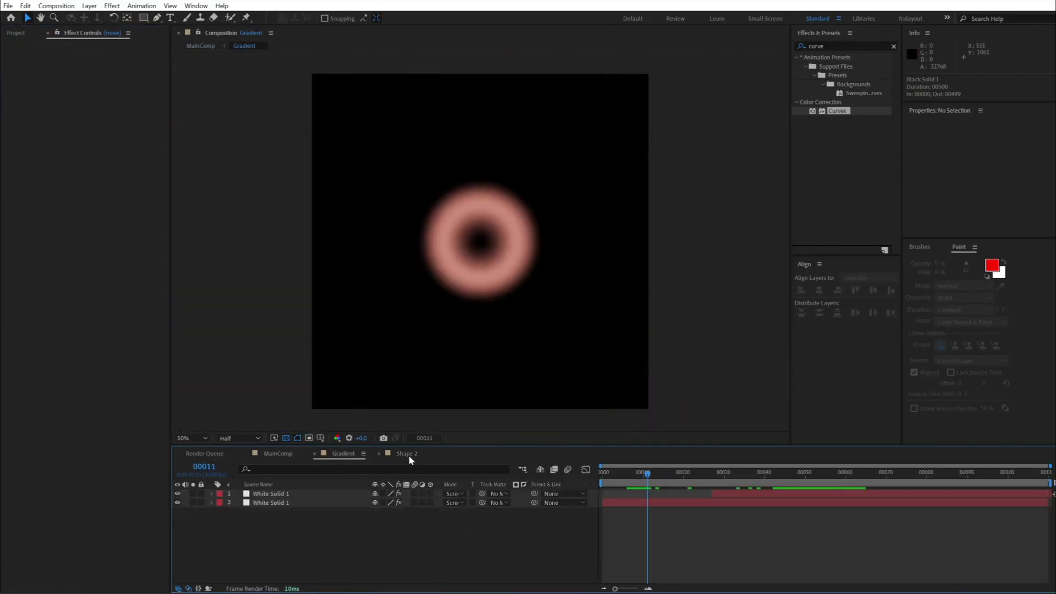
{"action": "left_click_drag", "start_coordinate": [151, 190], "coordinate": [109, 190]}
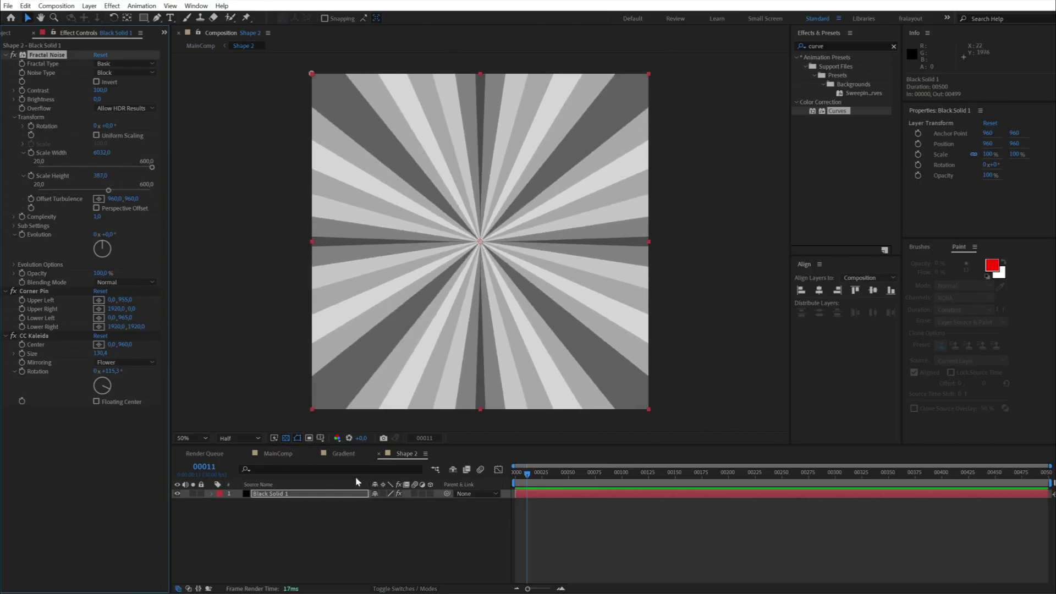
{"action": "left_click", "coordinate": [343, 454]}
{"action": "left_click", "coordinate": [314, 454]}
{"action": "key", "text": "space"}
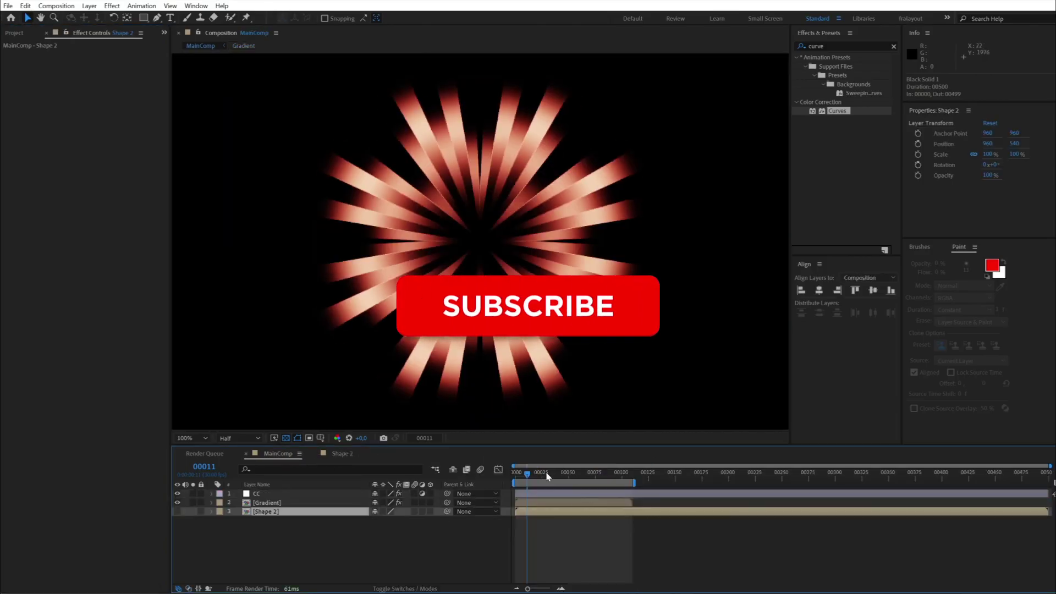